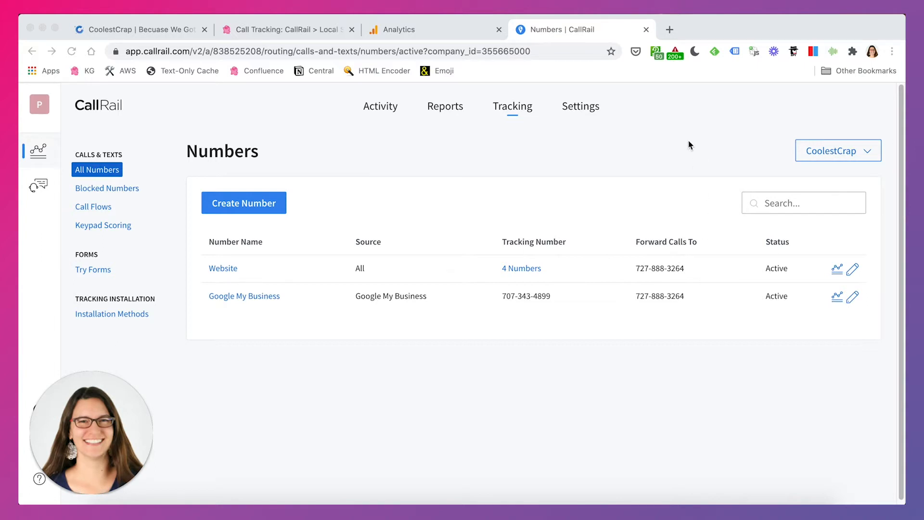
Step: Open the Google Analytics integration from CallRail's integrations library and check its website and Google Analytics ID fields
click(590, 107)
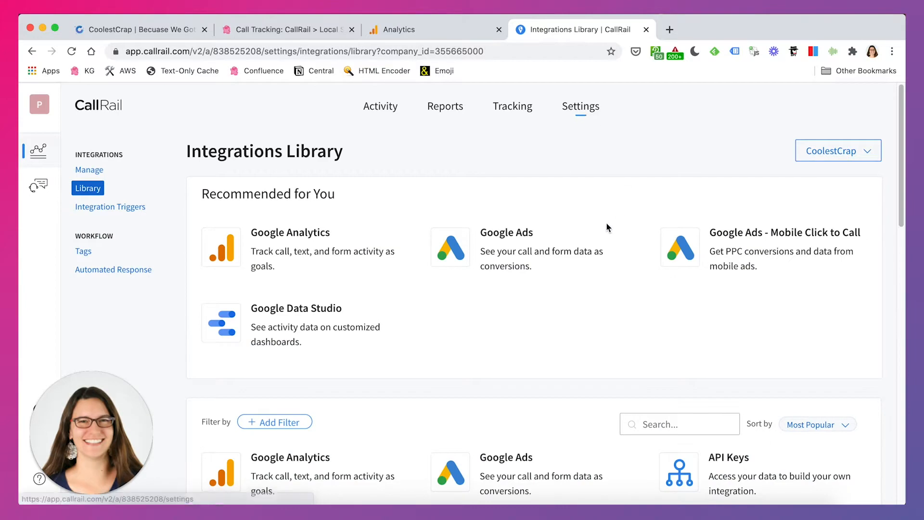
click(301, 242)
scroll(534, 289, down, 1)
scroll(534, 289, down, 3)
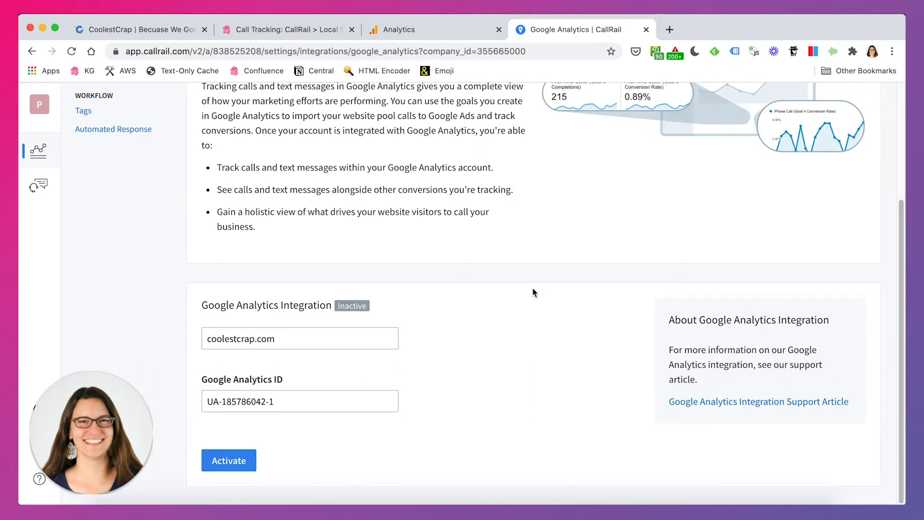
click(322, 339)
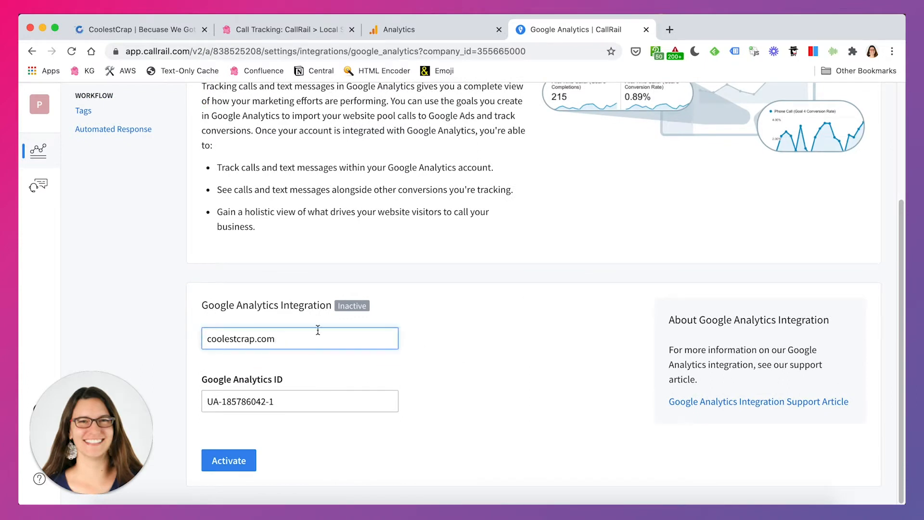
click(289, 400)
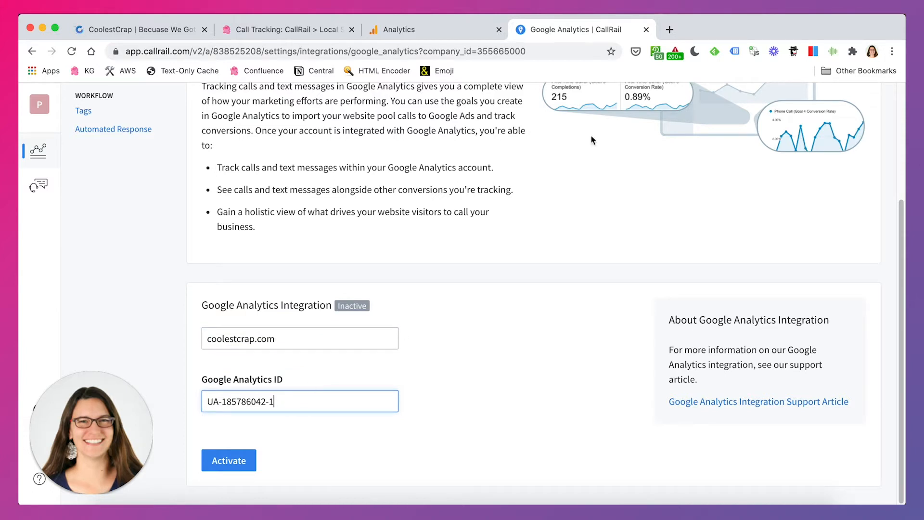
Step: Switch to Google Analytics and open the admin settings for the CoolestCrap account
click(400, 29)
drag(102, 414, 833, 414)
click(38, 500)
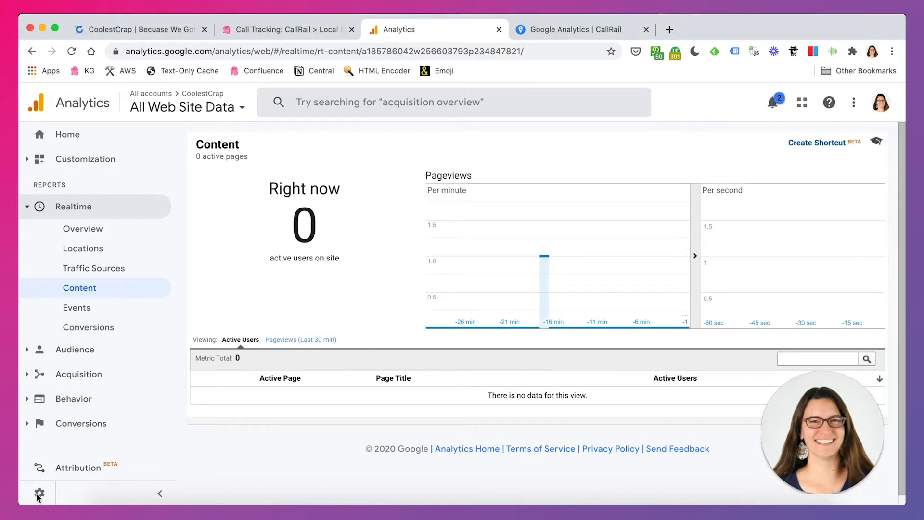
click(39, 495)
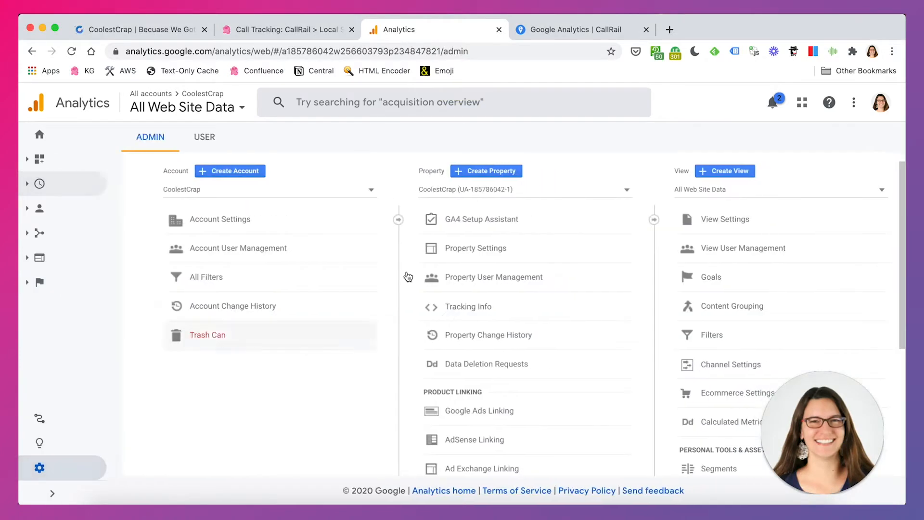
Step: Change the property to CoolestCrap - GA4, then restore the CoolestCrap Universal Analytics property
click(433, 191)
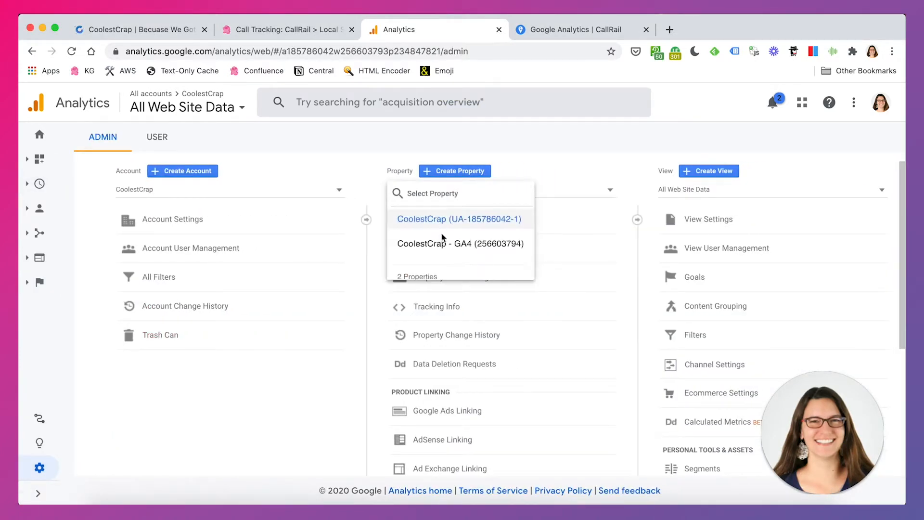
click(424, 242)
click(428, 192)
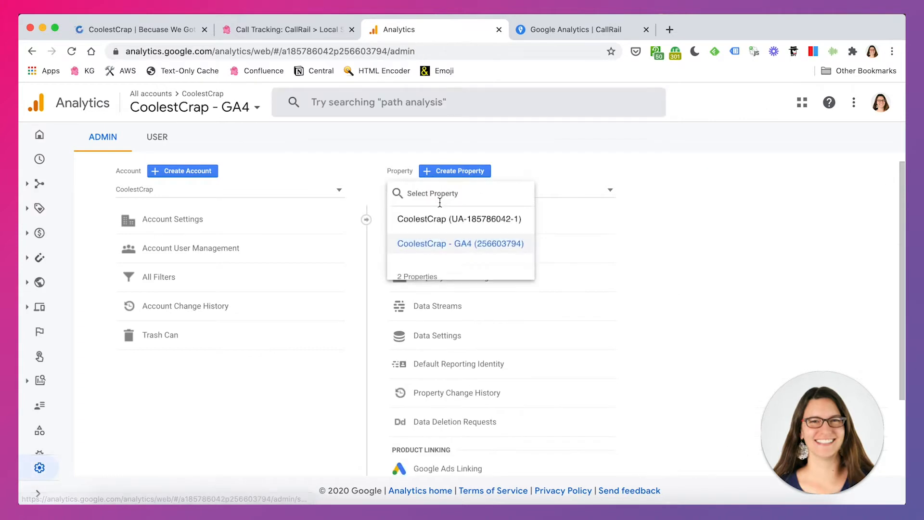
click(439, 217)
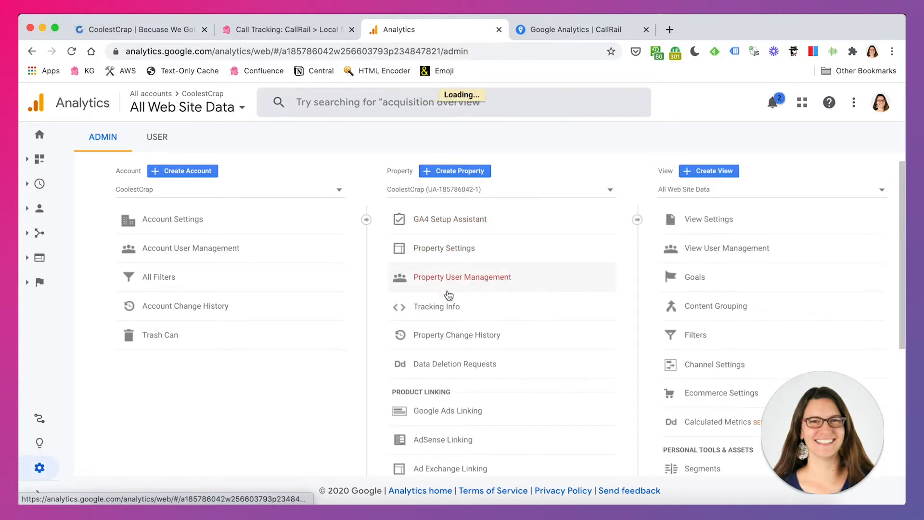
Step: Open the tracking code page of the Universal Analytics property and select its tracking ID
click(444, 307)
click(458, 329)
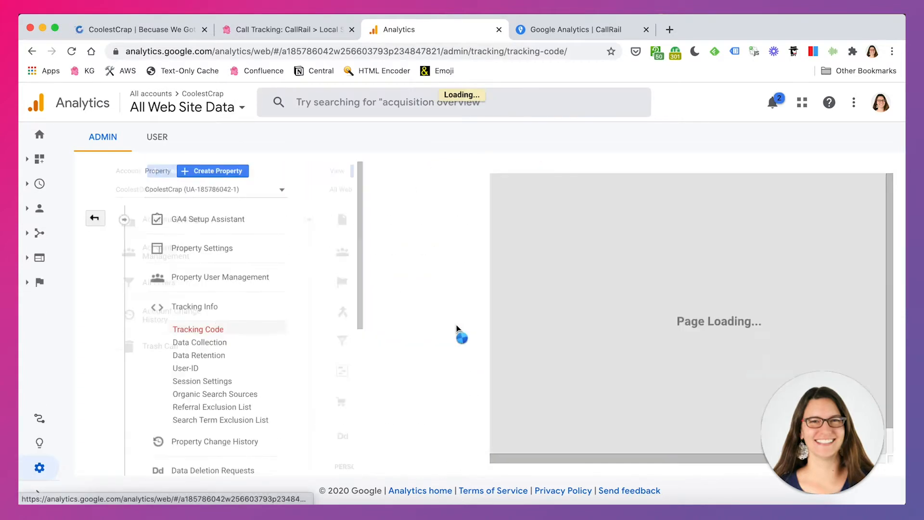
drag(366, 205, 272, 201)
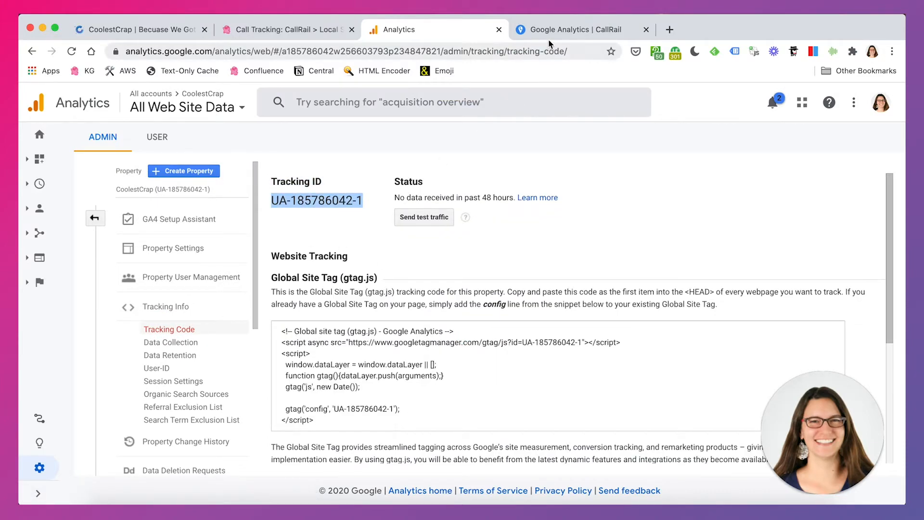
Step: Return to CallRail and activate the Google Analytics integration for coolestcrap.com
click(535, 38)
click(309, 347)
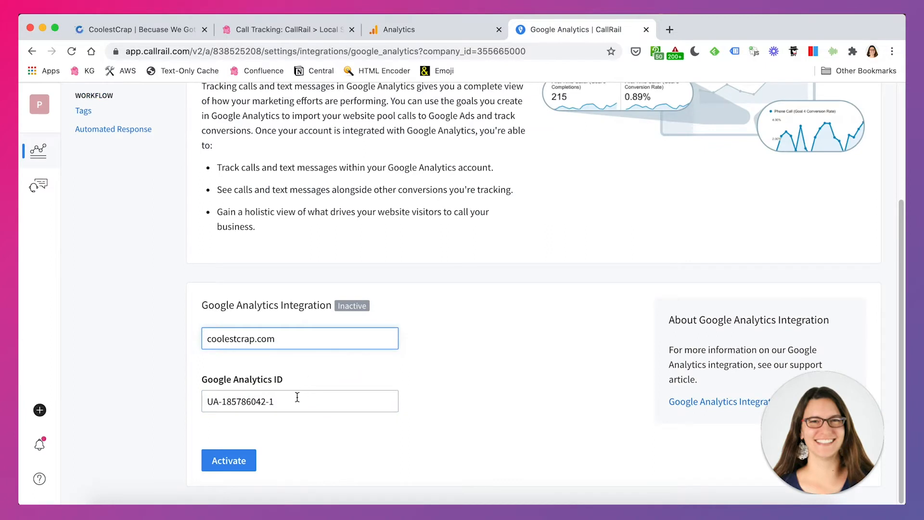
click(224, 461)
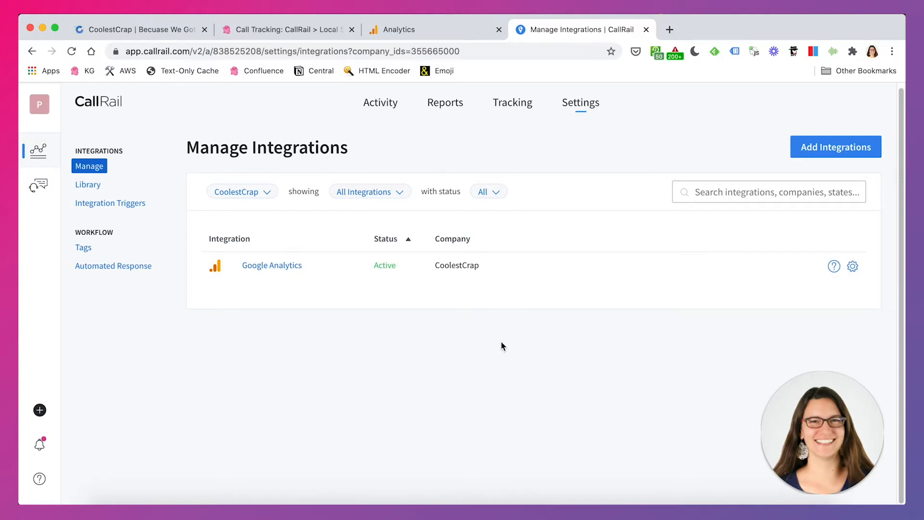
Step: Reopen the Google Analytics integration's settings and check the Google Analytics ID
click(514, 108)
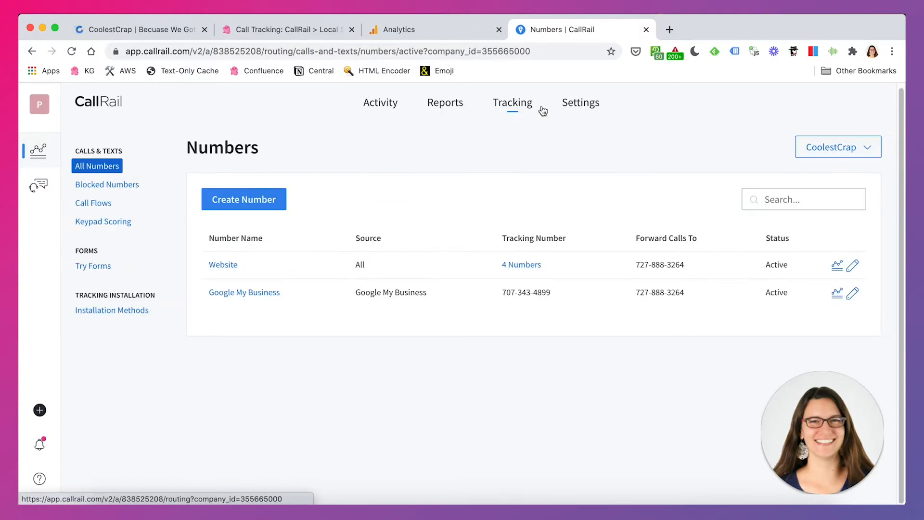
click(557, 109)
click(295, 239)
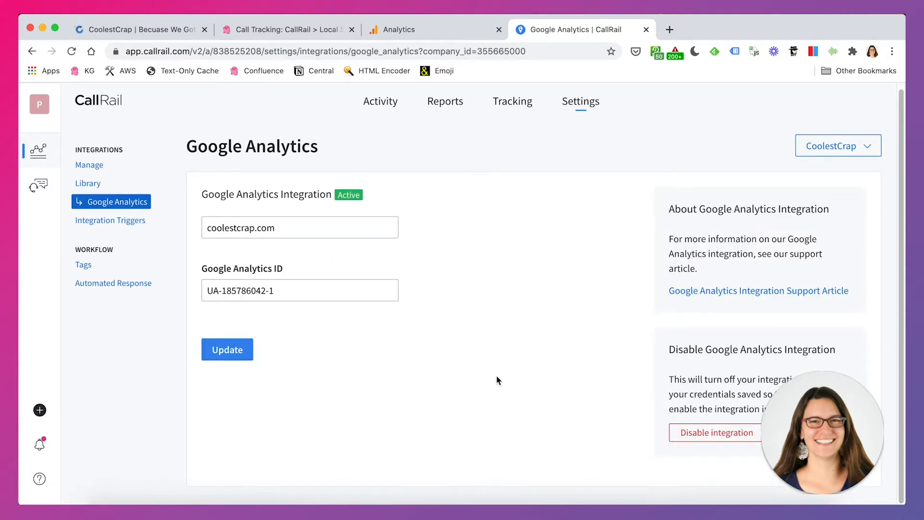
click(344, 289)
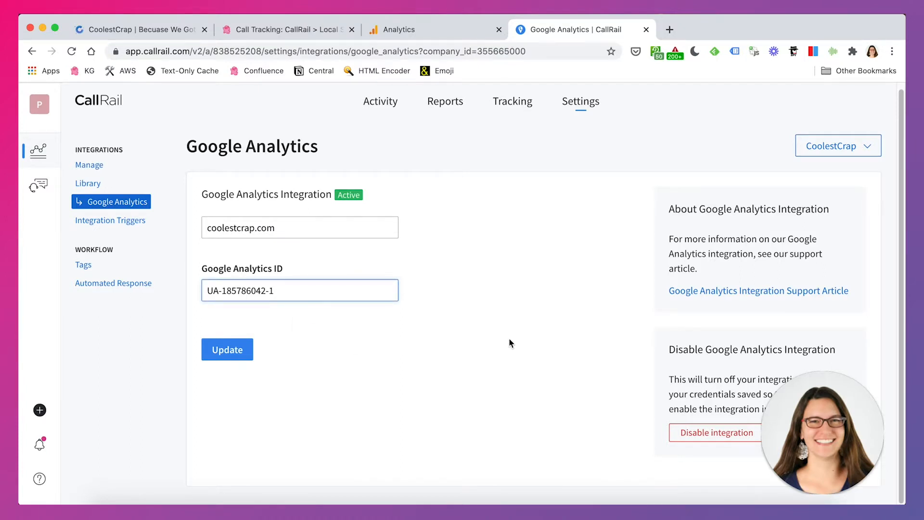
scroll(510, 339, up, 1)
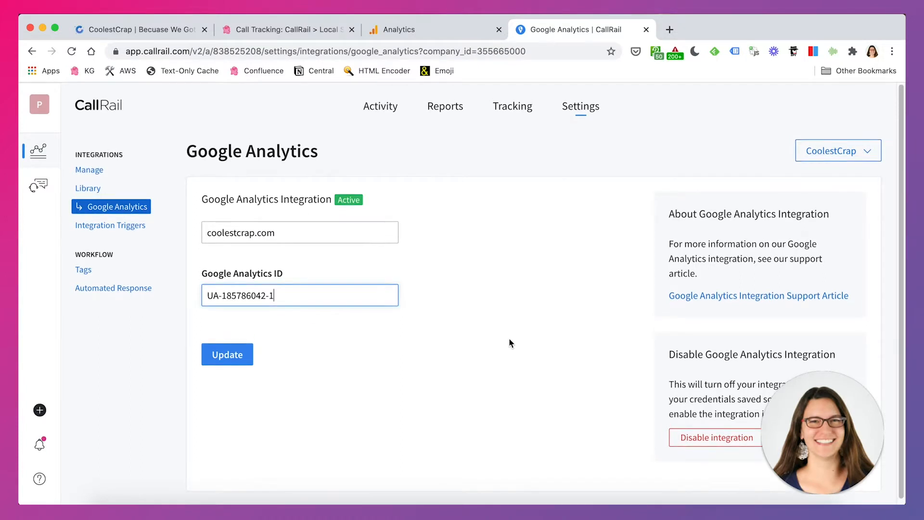
Step: Examine the number assignments of the Website tracking pool, finishing back on the list of all tracking numbers
click(527, 106)
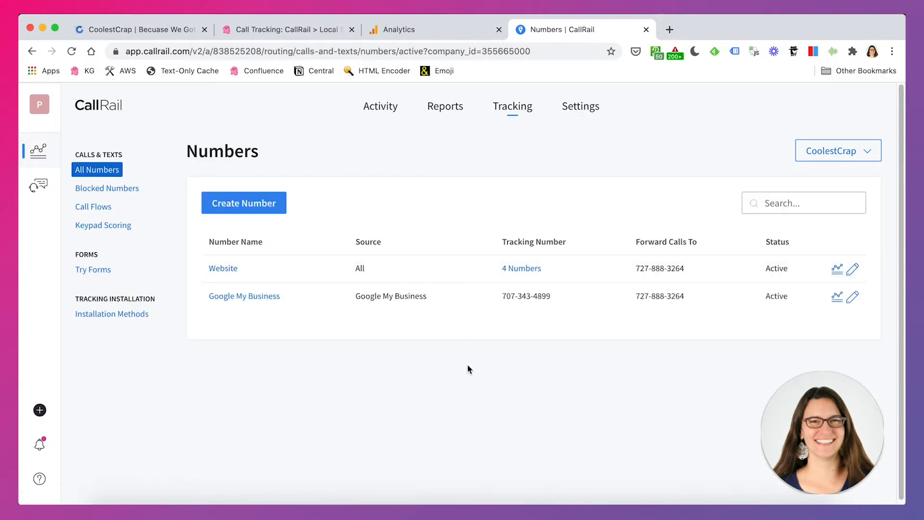
click(528, 268)
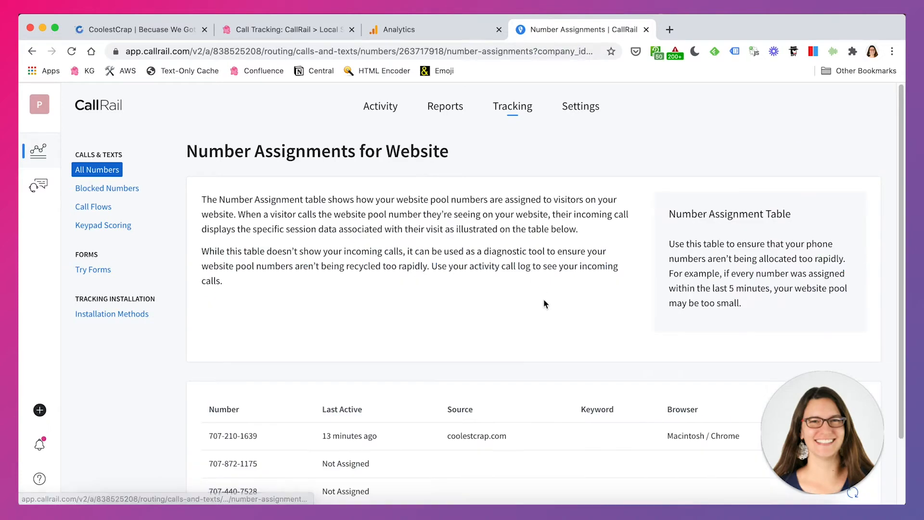
scroll(260, 347, down, 2)
drag(322, 358, 235, 426)
scroll(235, 425, up, 2)
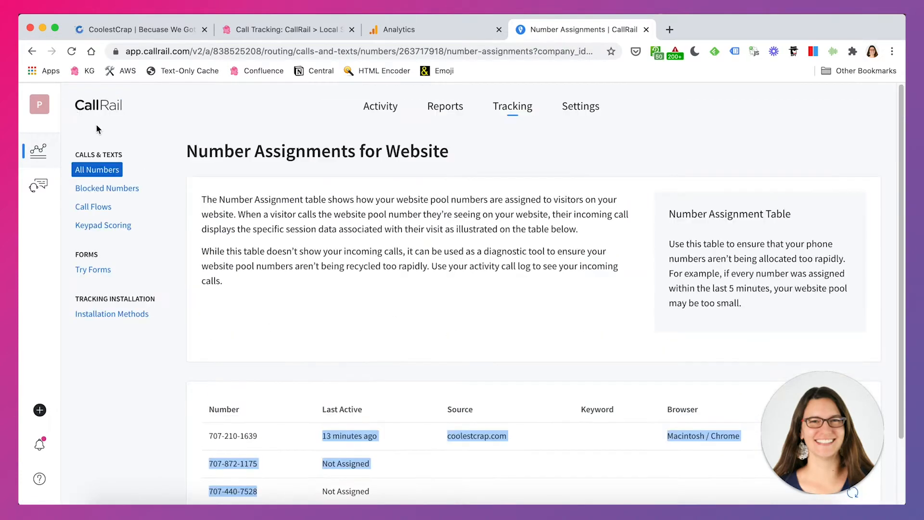
click(512, 106)
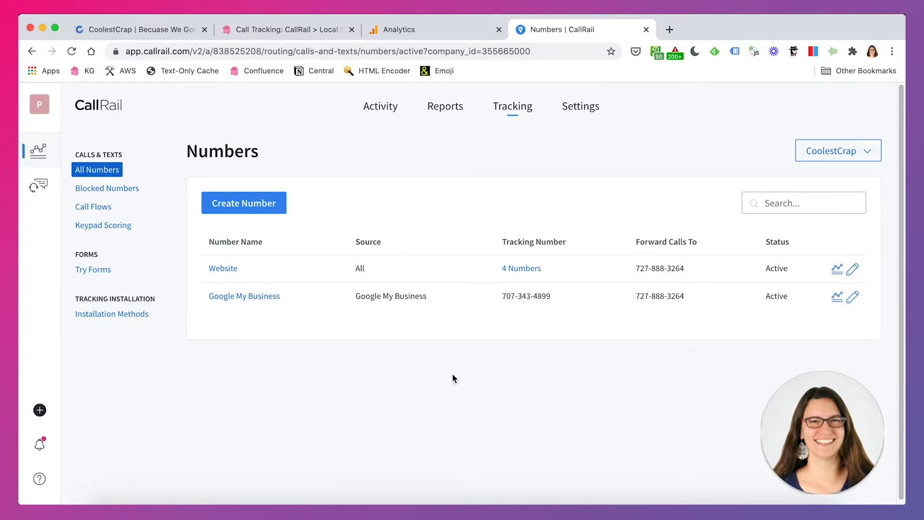
Step: Switch to Google Analytics and open the realtime Events report
click(444, 33)
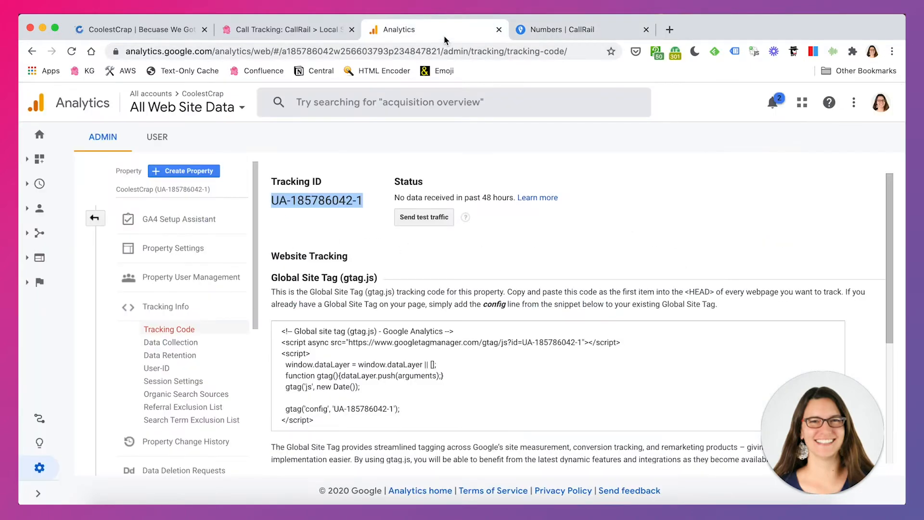
click(39, 184)
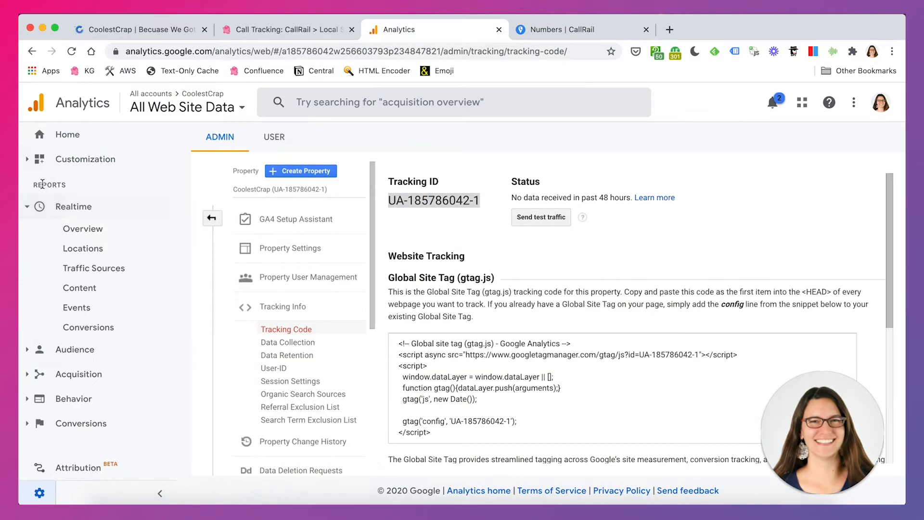
click(112, 315)
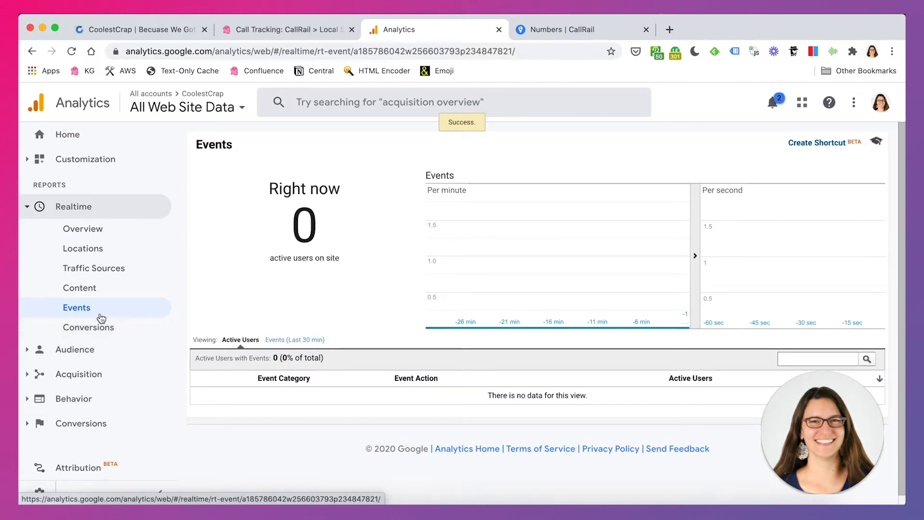
Step: Look up the Google My Business tracking number in CallRail and return to the realtime Events report
click(593, 31)
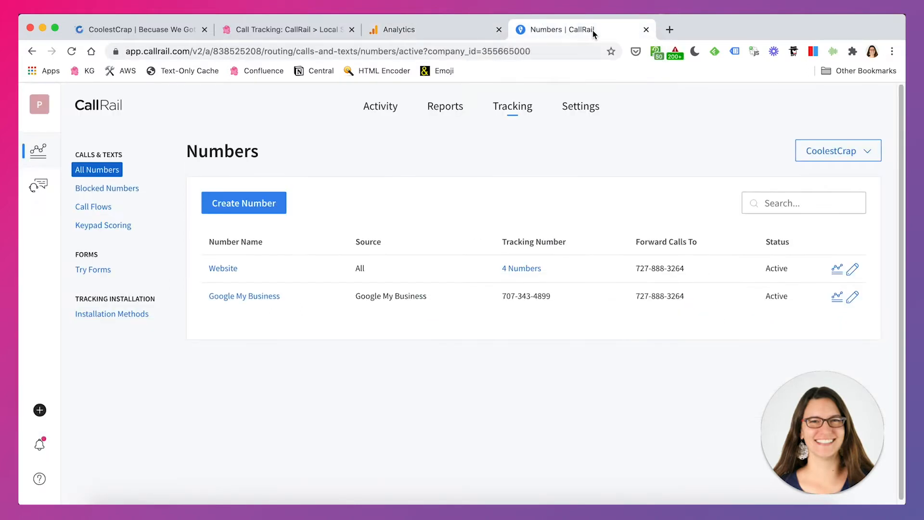
drag(502, 295, 578, 308)
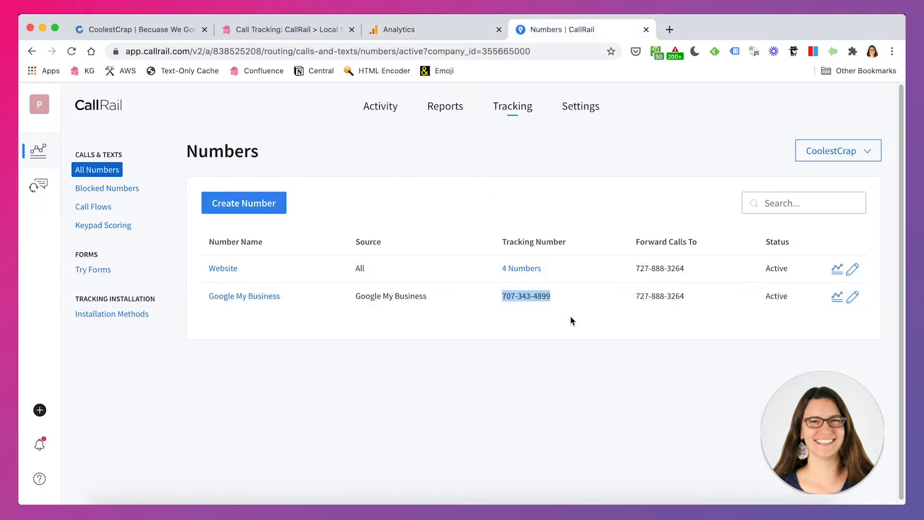
click(461, 35)
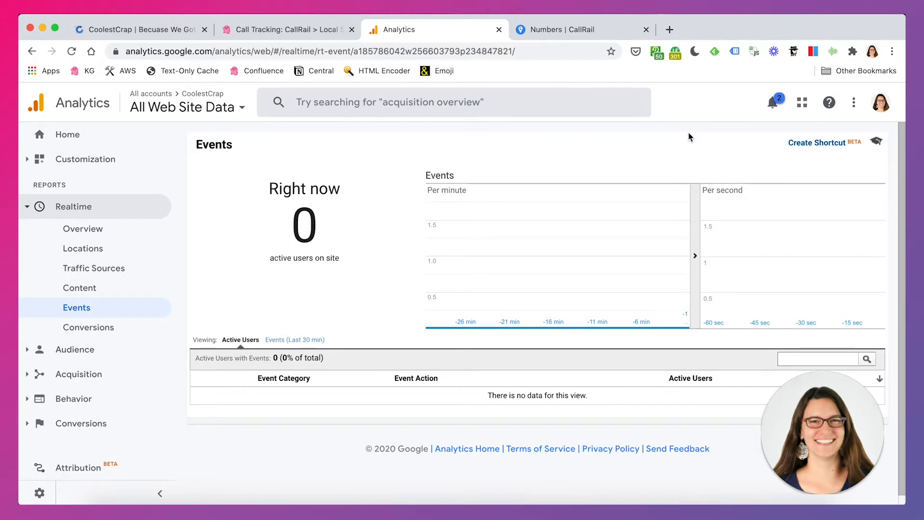
Step: Revisit the CallRail numbers list, then examine the phone call event in Google Analytics' realtime Events report
click(547, 33)
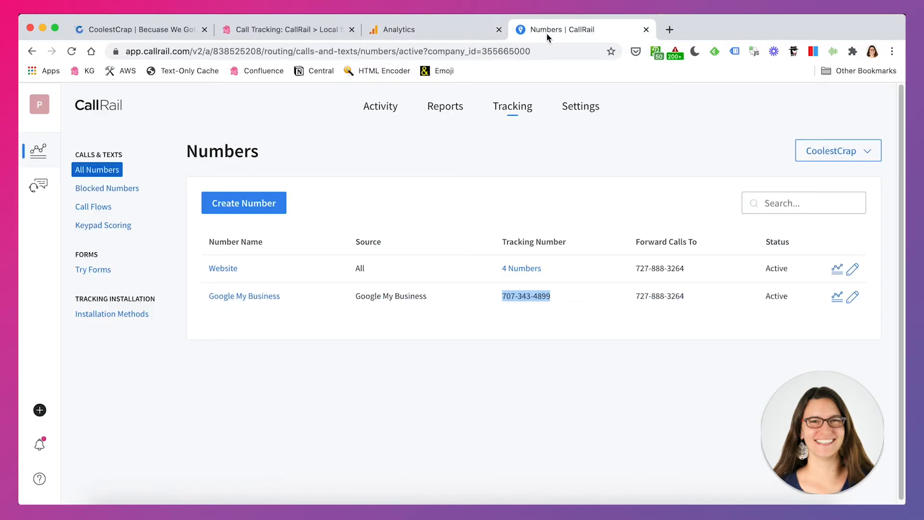
click(500, 355)
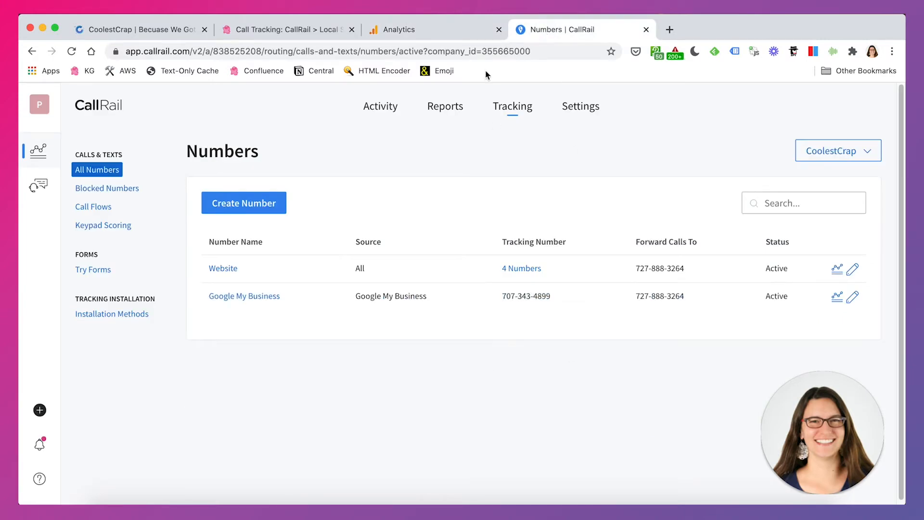
click(466, 34)
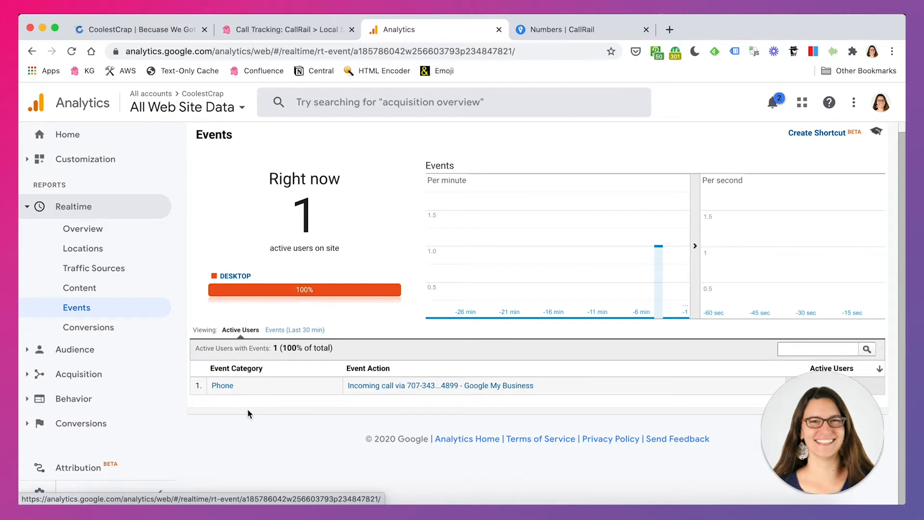
mouse_move(657, 268)
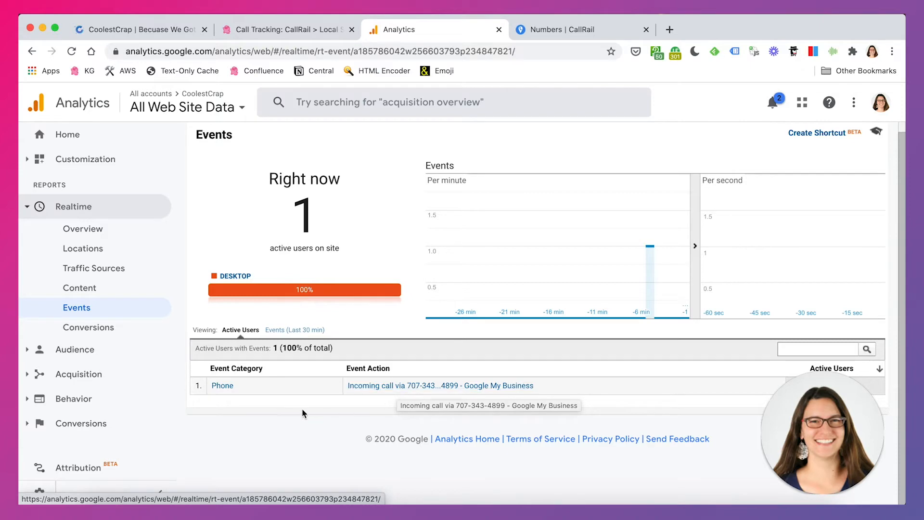
Step: Switch to the CallRail call tracking article and examine the category and action of the first row in its event data table
click(284, 30)
scroll(482, 263, down, 4)
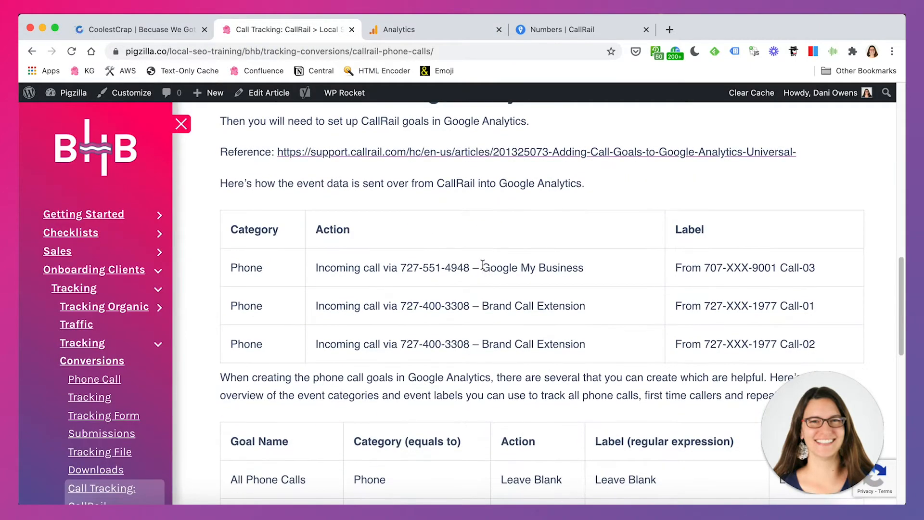
scroll(428, 269, down, 1)
drag(233, 212, 249, 250)
click(320, 251)
drag(322, 251, 561, 251)
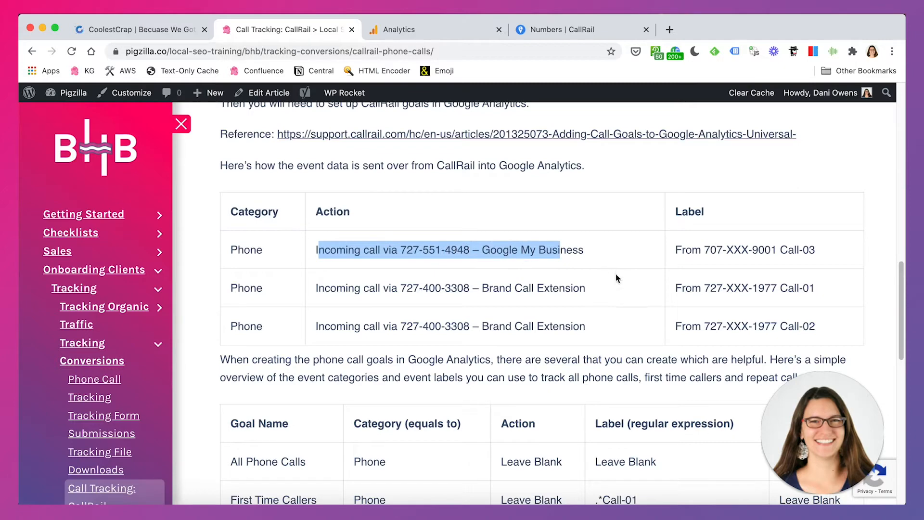
Step: Compare the Google My Business source name in the article's first action with the realtime event in Google Analytics, ending on the article
click(551, 248)
drag(482, 250, 578, 250)
click(419, 31)
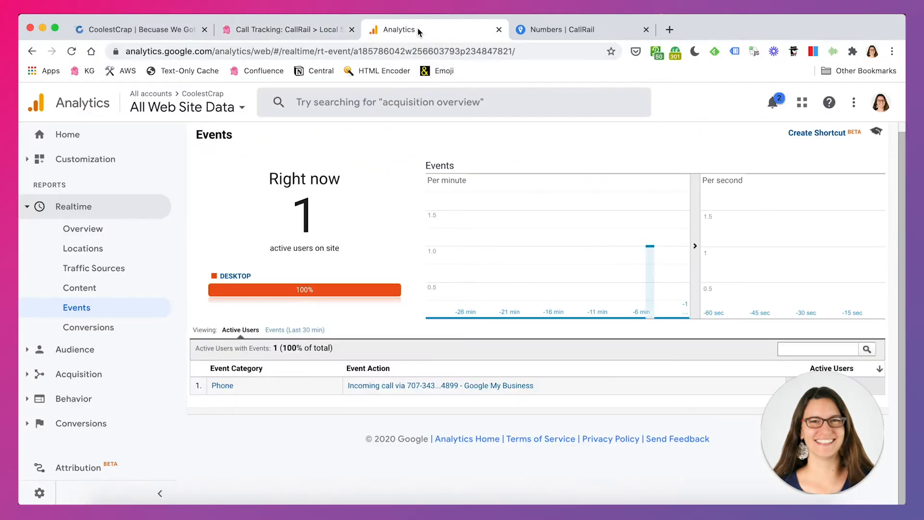
click(292, 30)
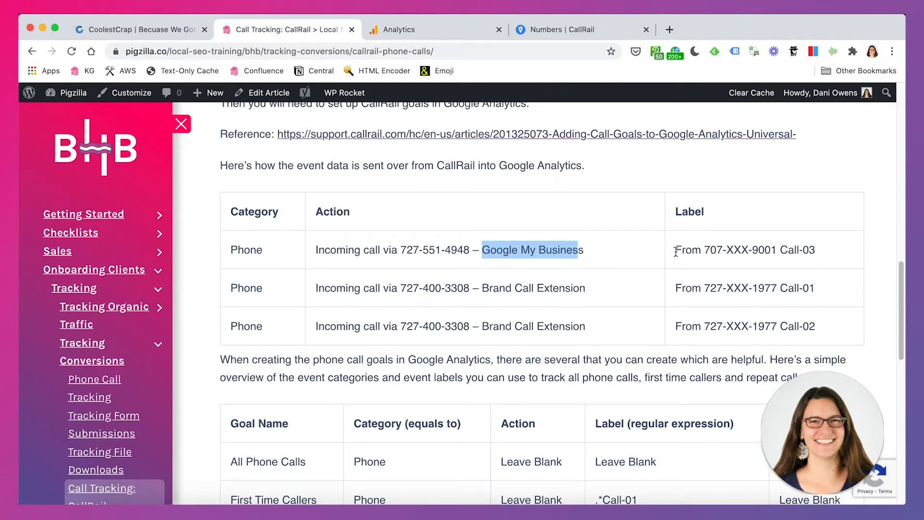
Step: Examine the Label column and its call number suffixes in the article's event data table, and highlight all three data rows
drag(676, 251, 832, 280)
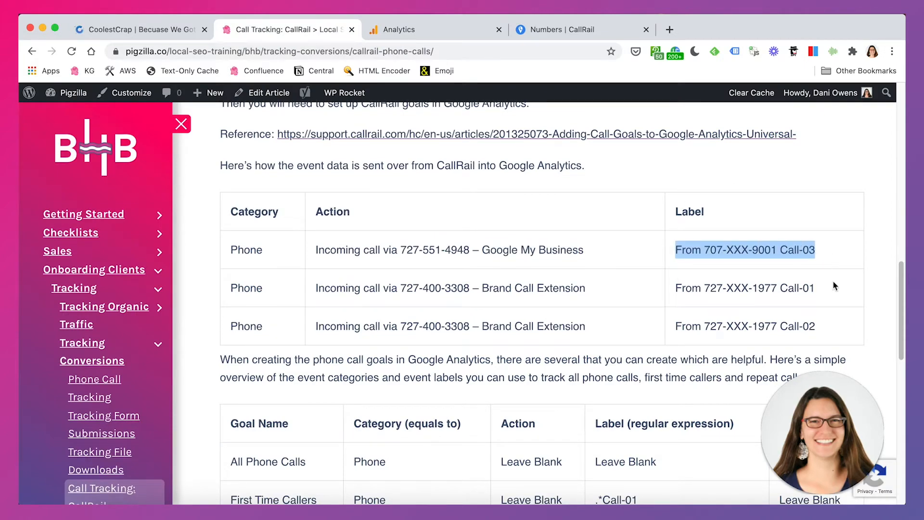
scroll(833, 284, down, 1)
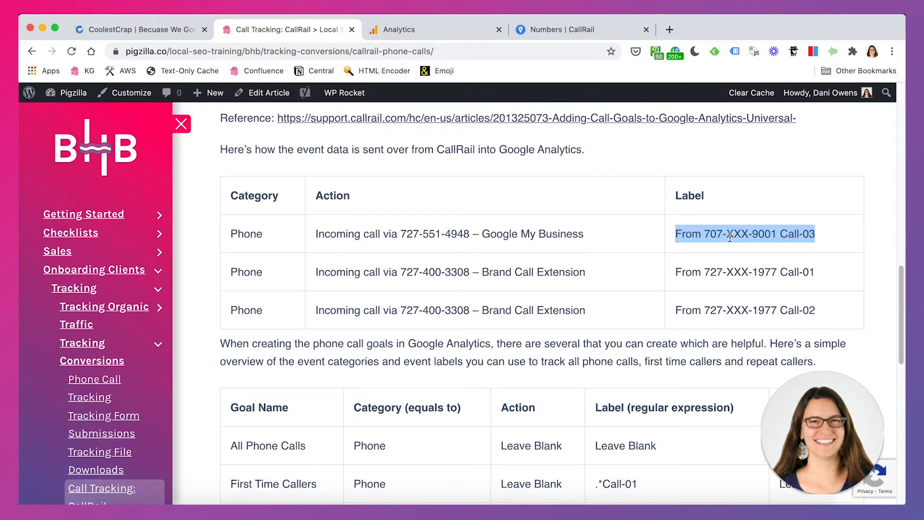
drag(780, 234, 815, 235)
drag(780, 271, 815, 273)
drag(780, 310, 815, 311)
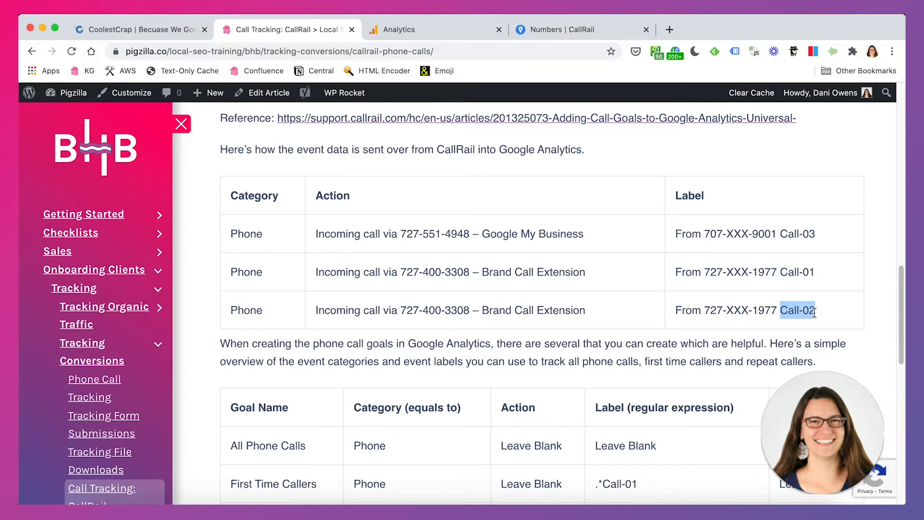
scroll(769, 310, down, 1)
scroll(769, 310, down, 3)
scroll(766, 305, up, 1)
drag(231, 173, 746, 255)
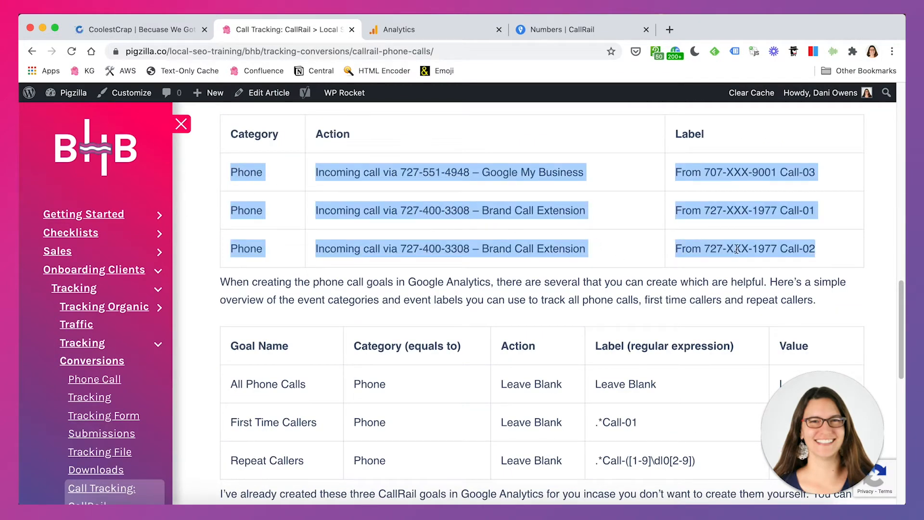
Step: Switch to Google Analytics, open the Behavior Events overview report and examine its Top Events section
click(461, 34)
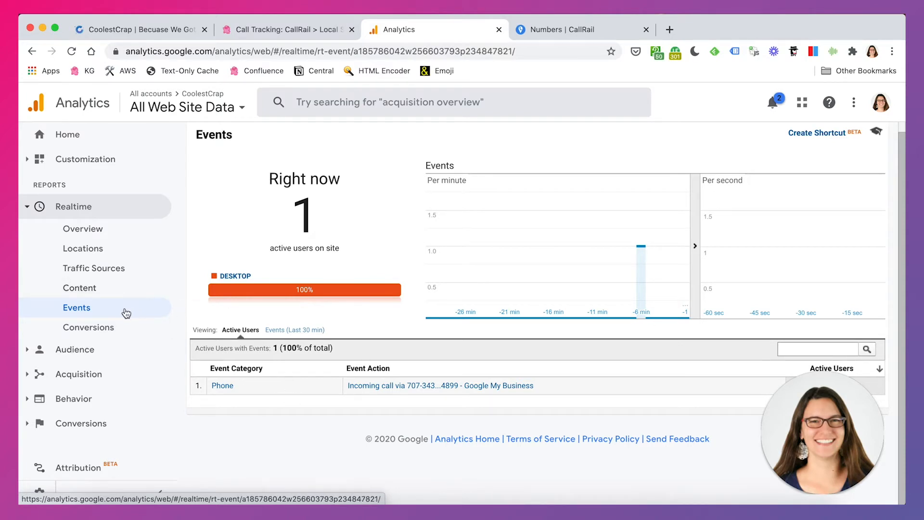
click(90, 405)
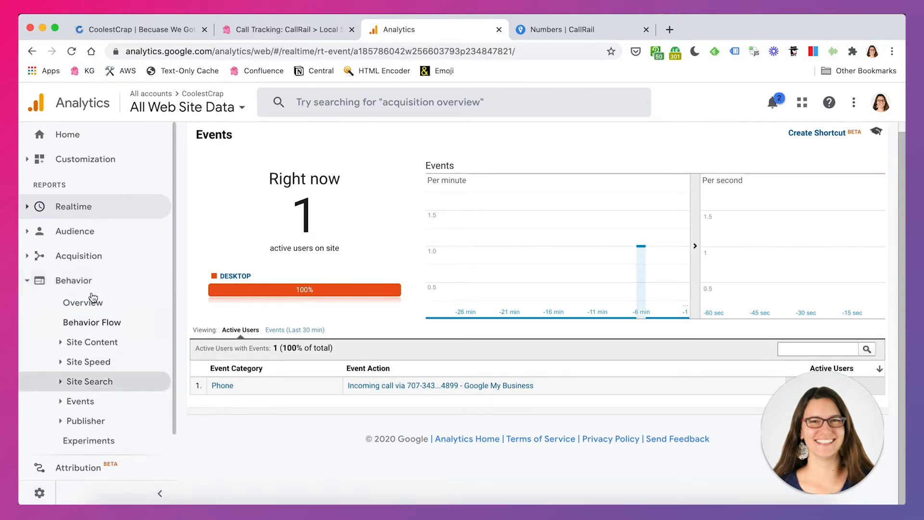
click(79, 402)
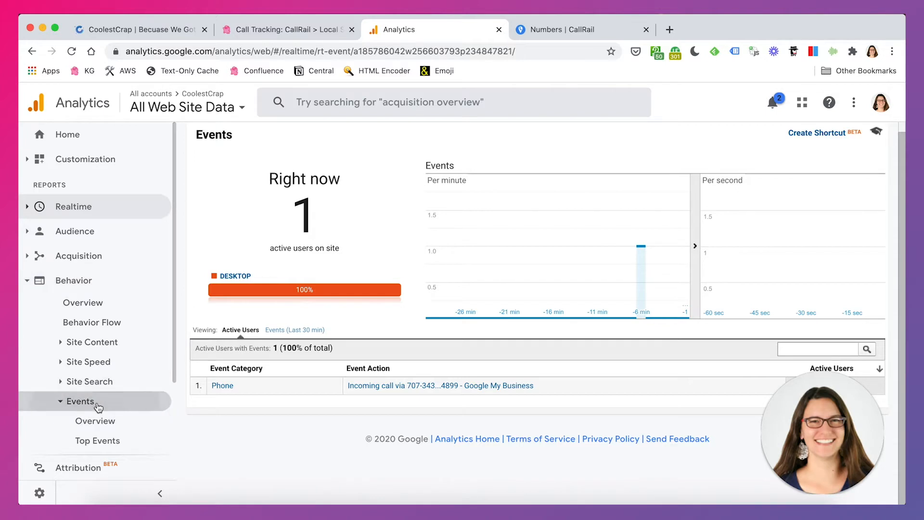
click(96, 406)
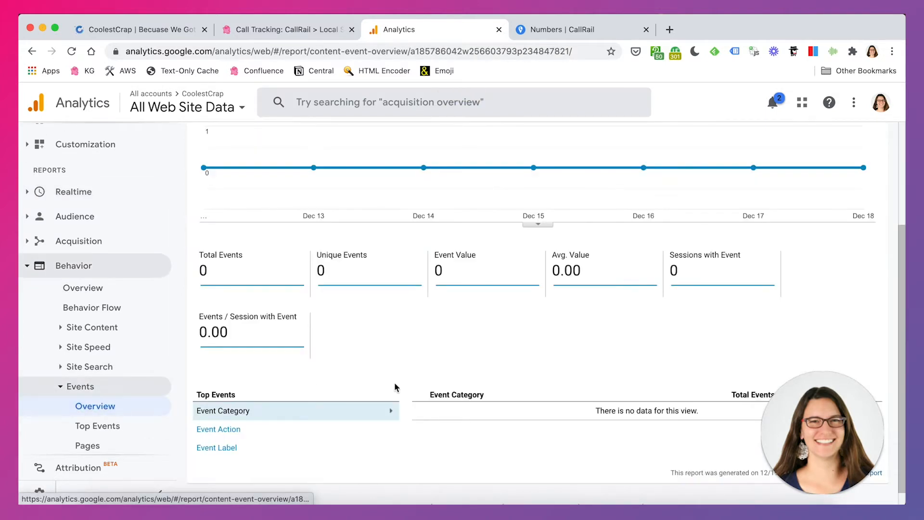
scroll(392, 380, down, 1)
scroll(393, 380, up, 3)
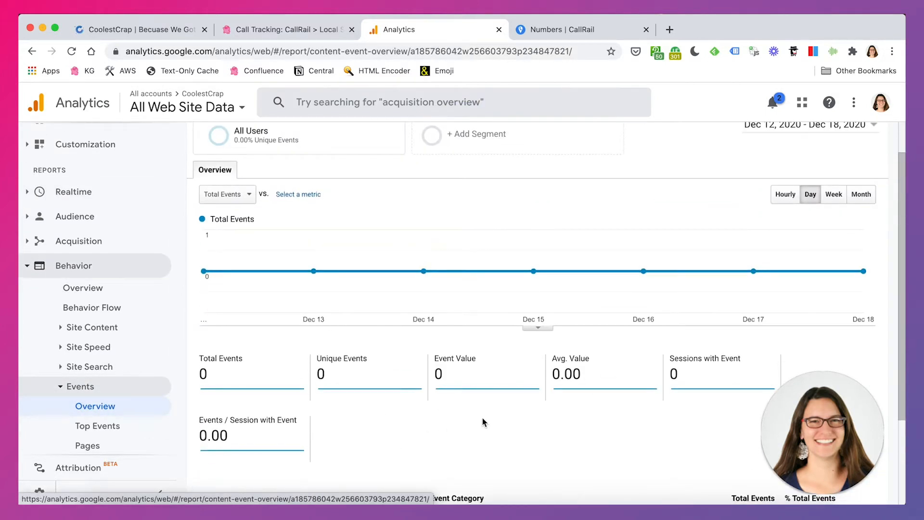
scroll(477, 431, down, 1)
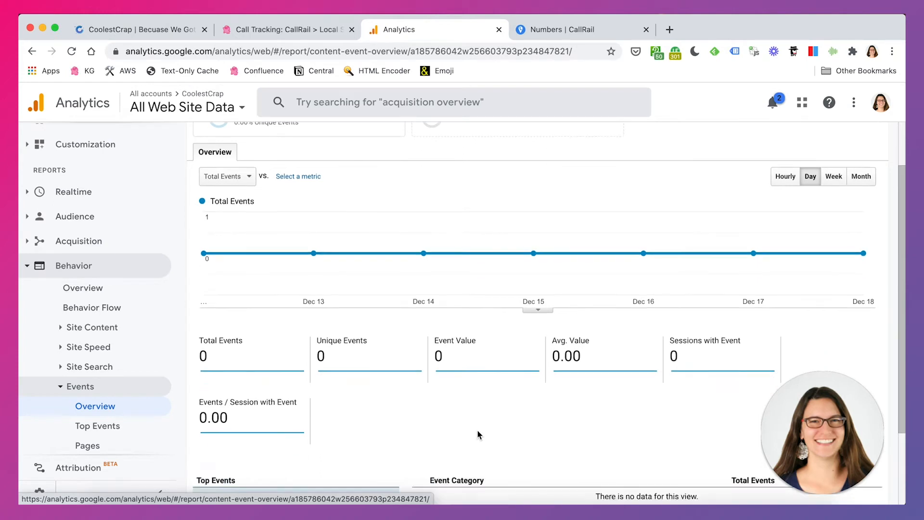
scroll(478, 430, down, 3)
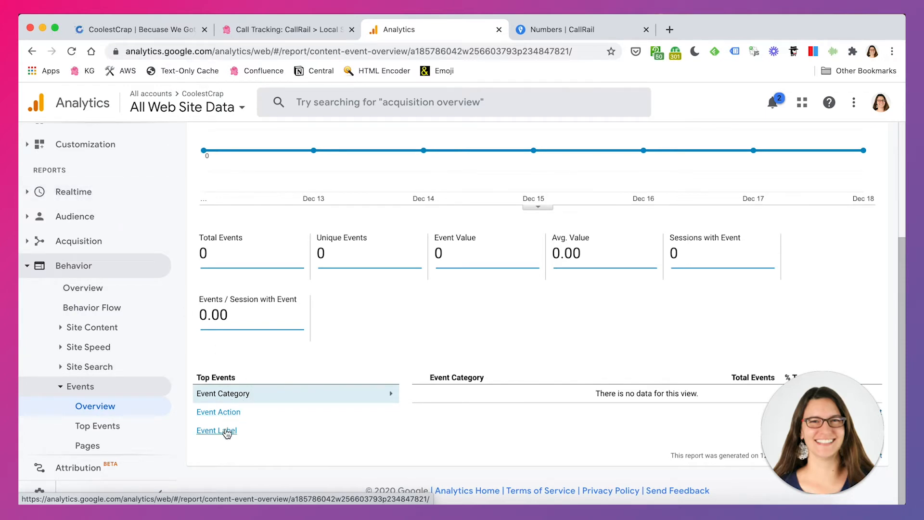
Step: Check the Category and Action column headings in the CallRail article and return to the Analytics events overview
click(283, 31)
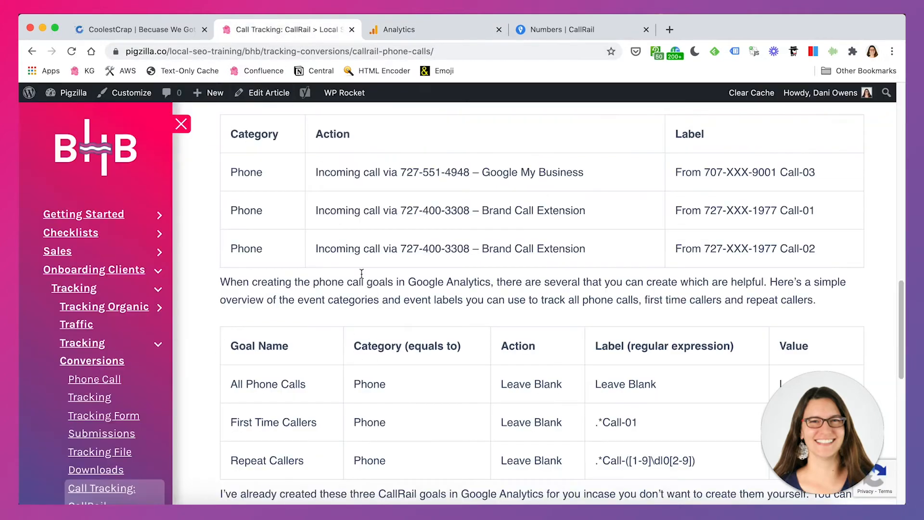
drag(237, 134, 433, 138)
click(470, 162)
click(447, 31)
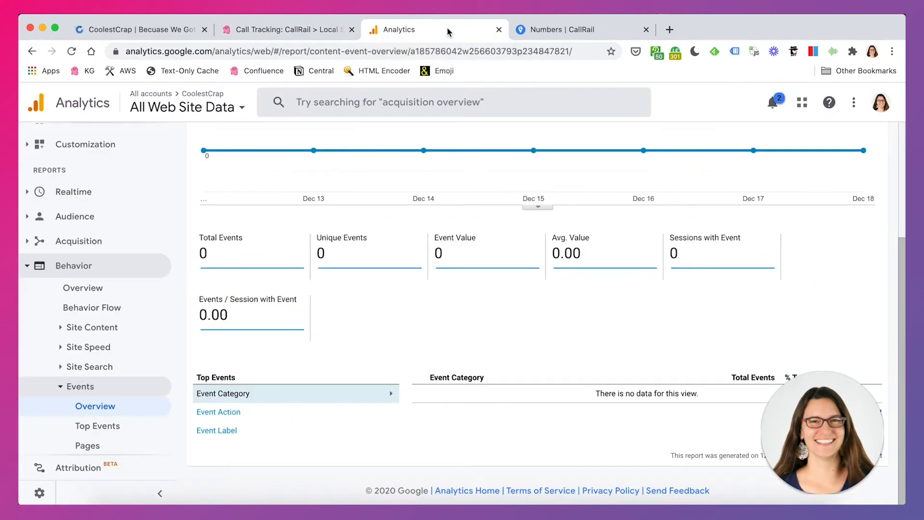
Step: Look through the report sections and reopen the realtime Events report
scroll(128, 239, up, 1)
scroll(127, 241, down, 4)
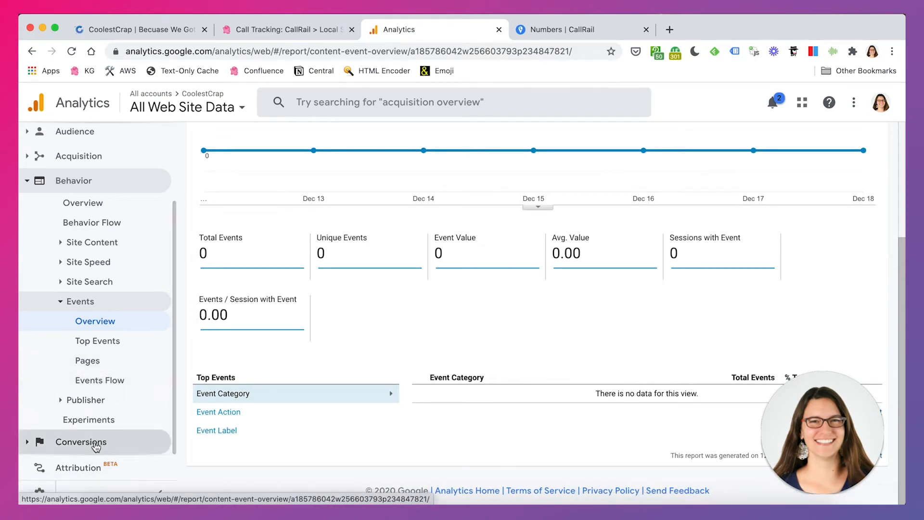
scroll(121, 288, up, 3)
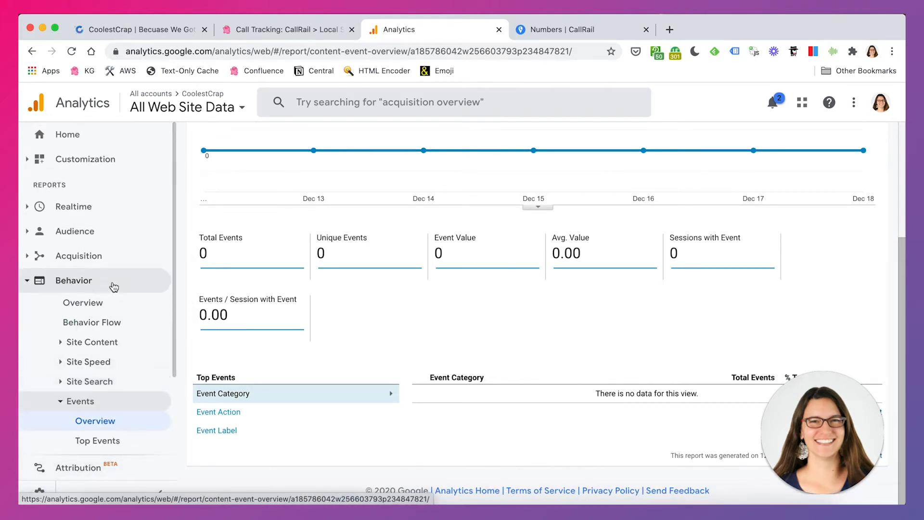
click(83, 232)
click(96, 159)
click(97, 158)
click(93, 206)
click(67, 309)
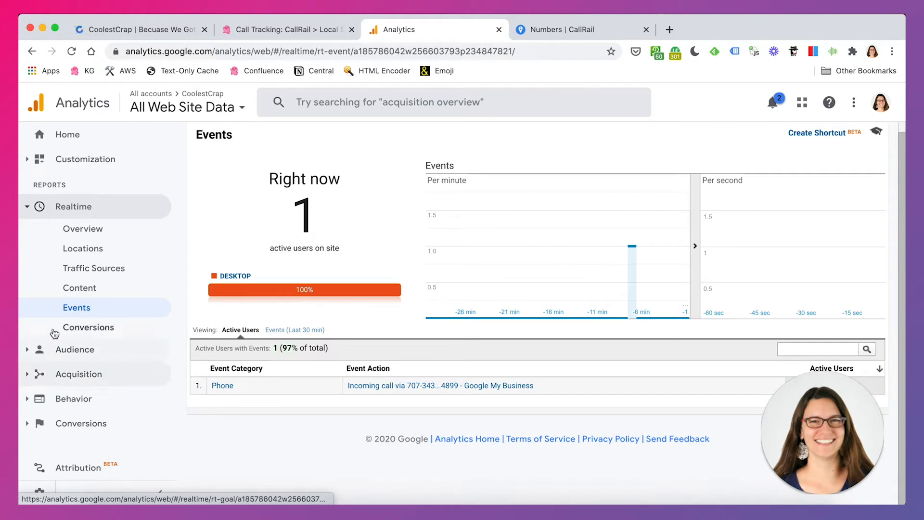
Step: Examine the realtime Conversions report for goal hits and go back to the realtime Events report
click(77, 328)
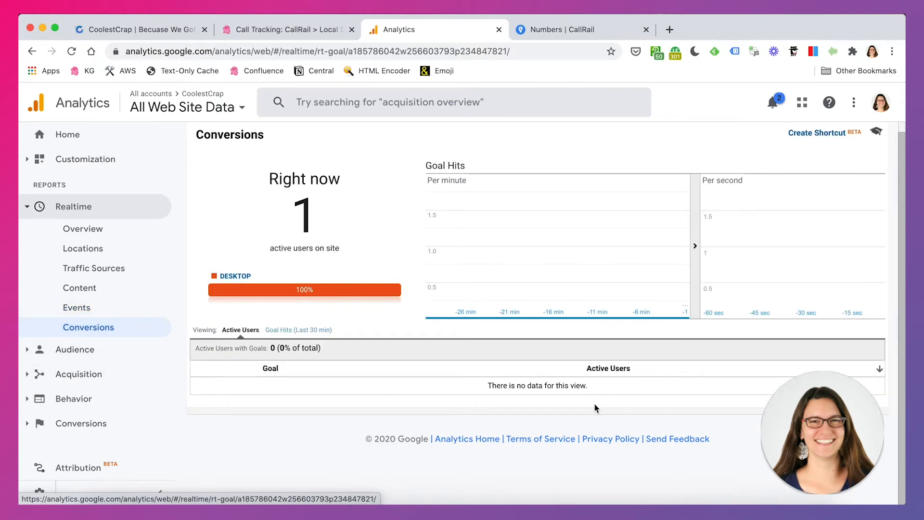
double_click(301, 208)
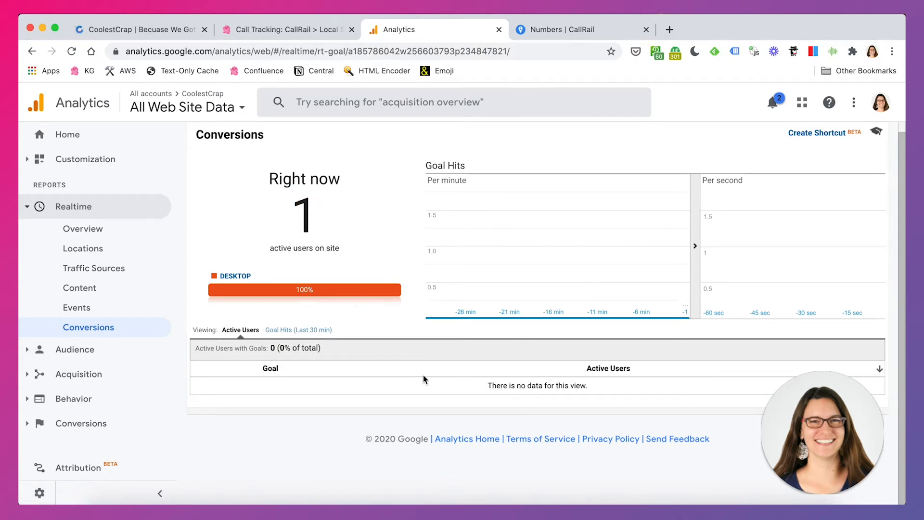
click(111, 307)
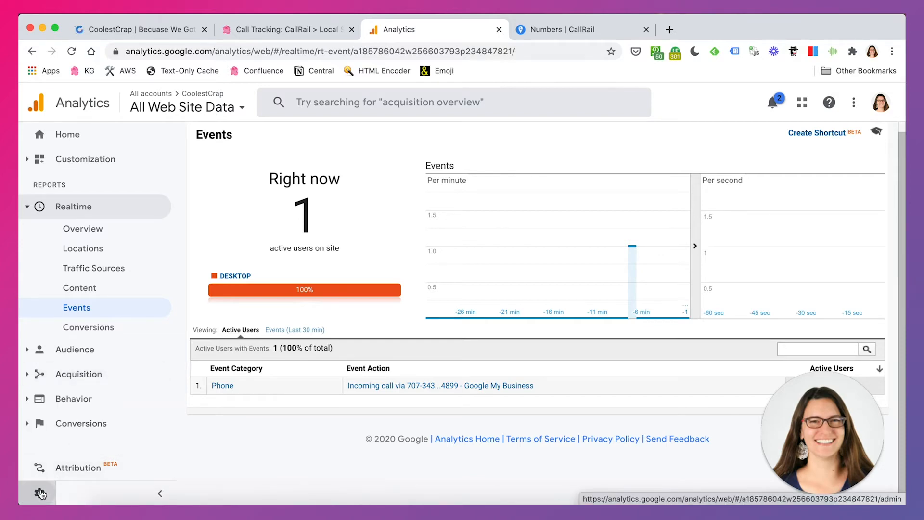
Step: Create a new goal in the All Web Site Data view using the Custom setup
click(40, 493)
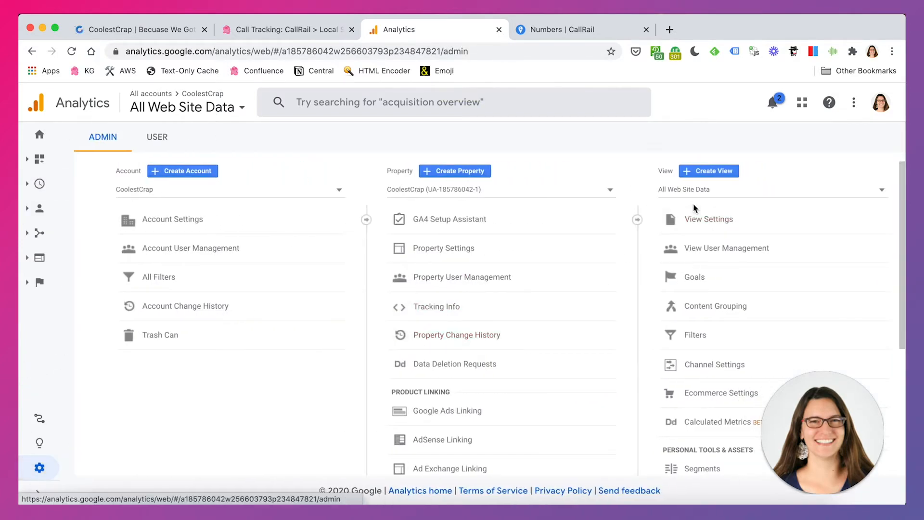
click(697, 276)
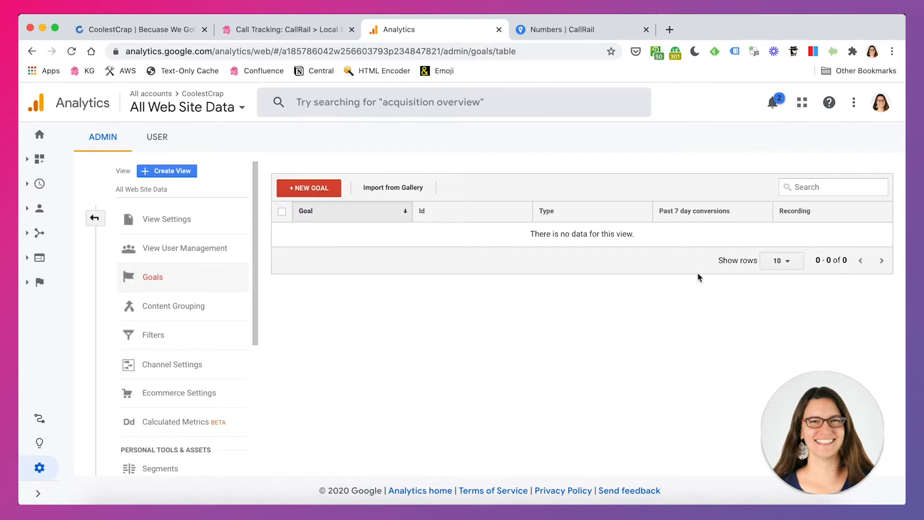
click(309, 188)
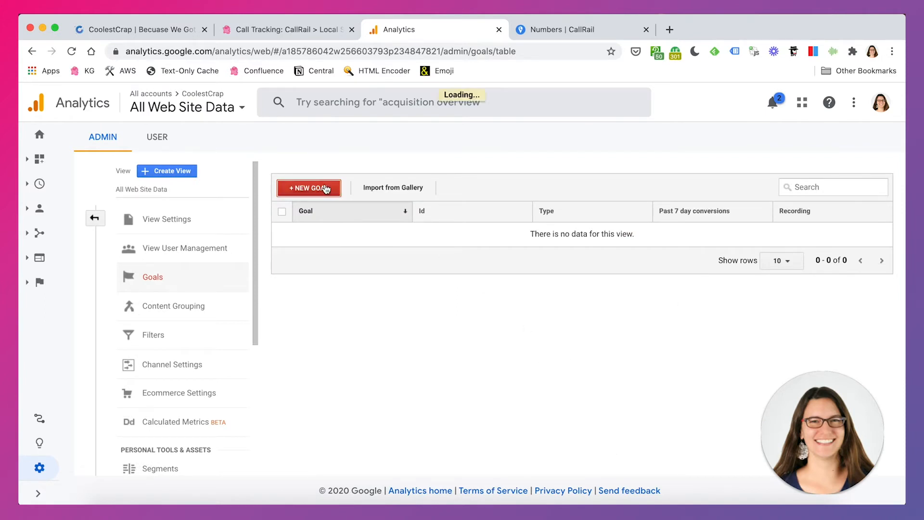
scroll(595, 296, down, 2)
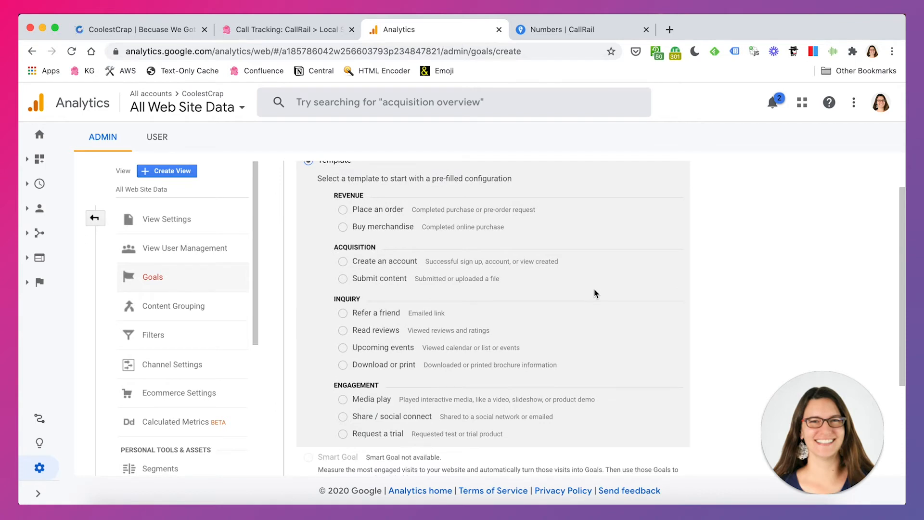
scroll(596, 293, down, 5)
click(309, 403)
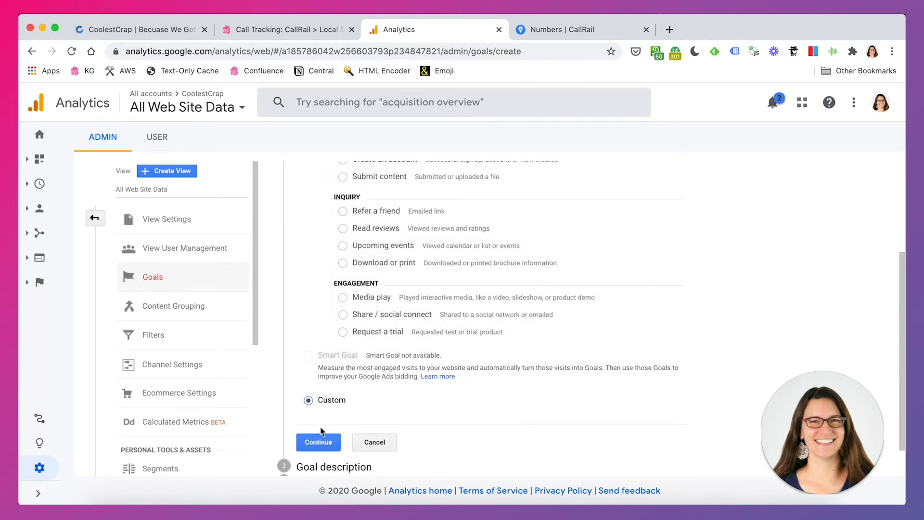
click(316, 440)
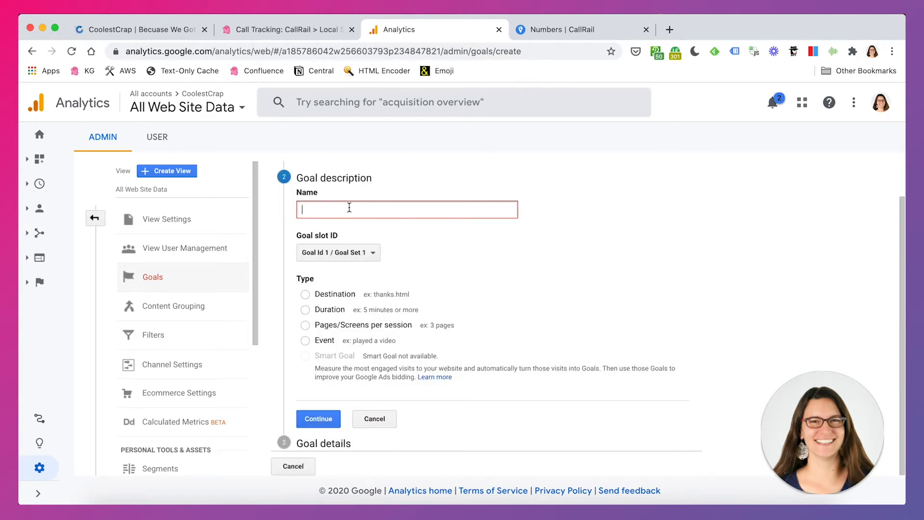
Step: Name the goal "Phone Call", choose Event as its type, and continue to the goal details
text(Phone Call)
click(372, 260)
click(373, 260)
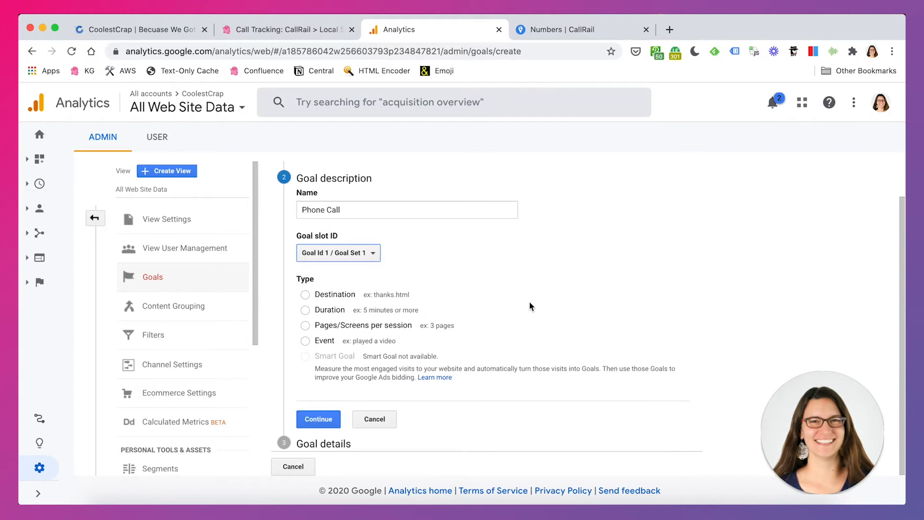
click(305, 341)
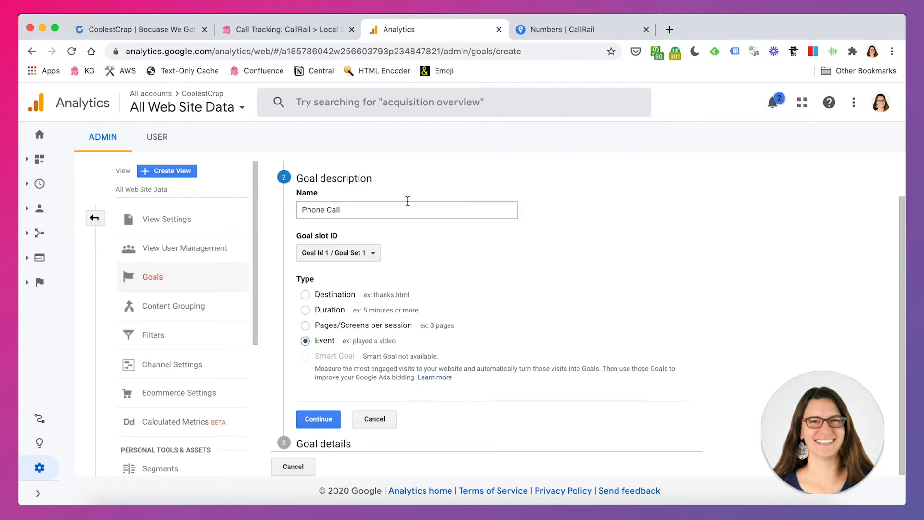
drag(391, 212, 300, 201)
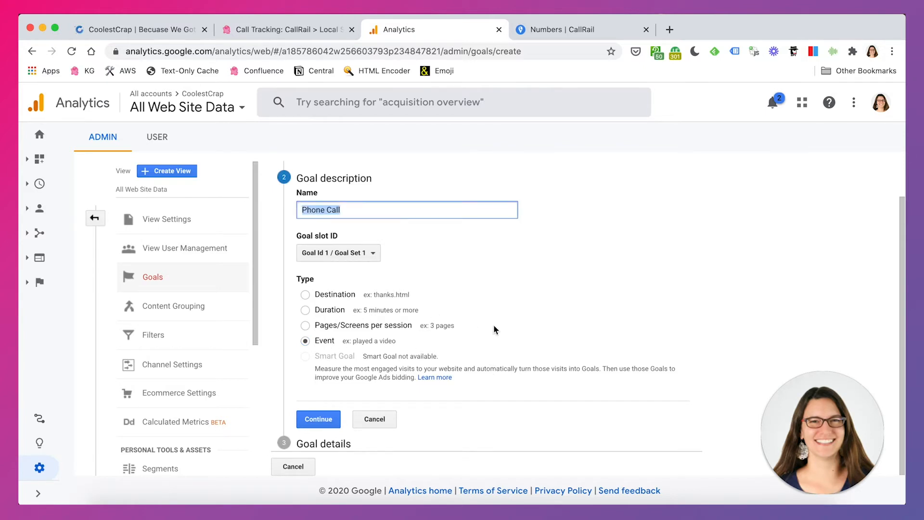
click(318, 421)
Step: Consult the goal settings table in the CallRail article and set the goal's event category condition to equal "Phone"
scroll(533, 364, down, 1)
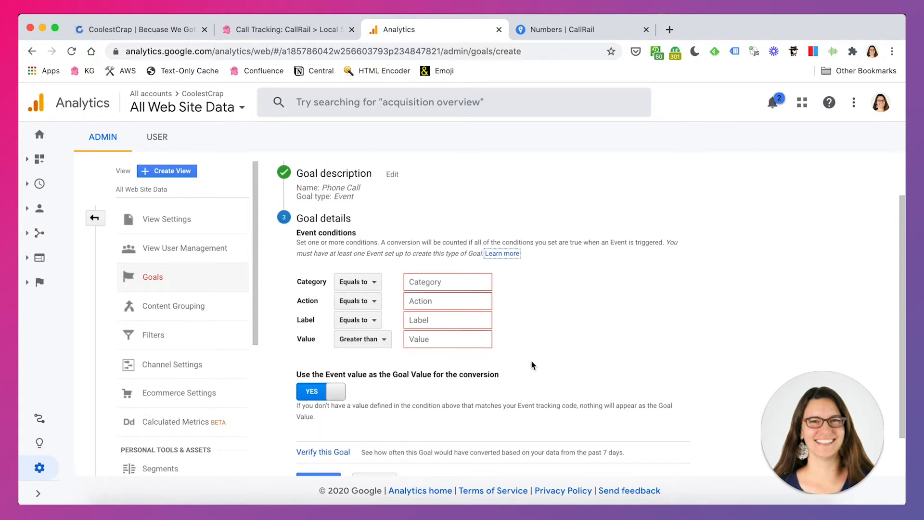
scroll(532, 365, down, 1)
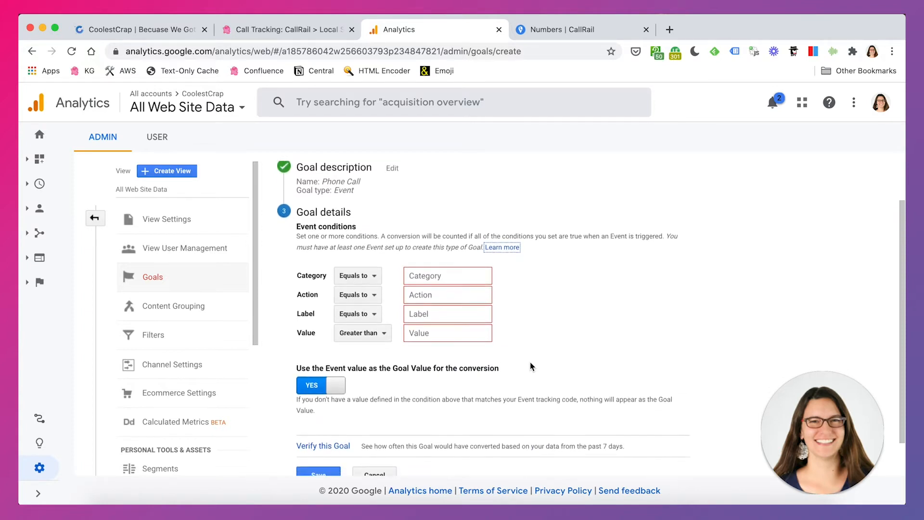
scroll(498, 327, up, 1)
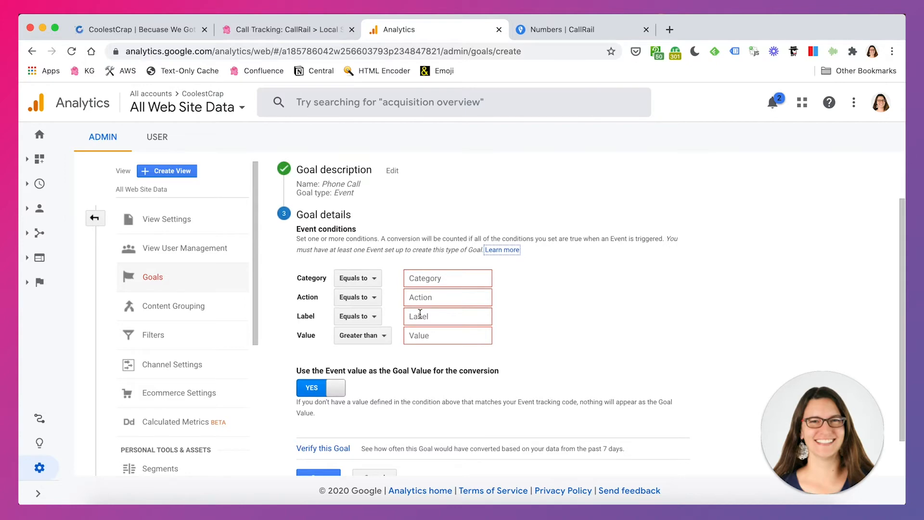
click(308, 31)
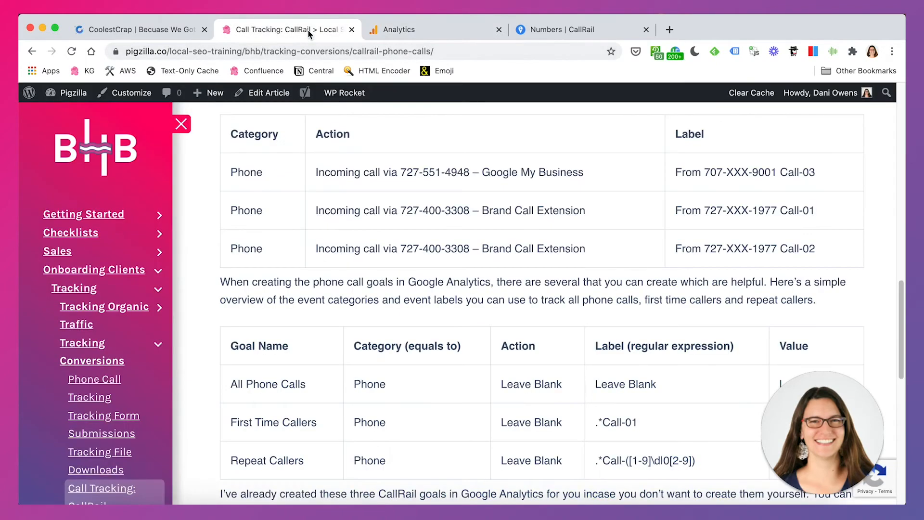
scroll(421, 360, down, 5)
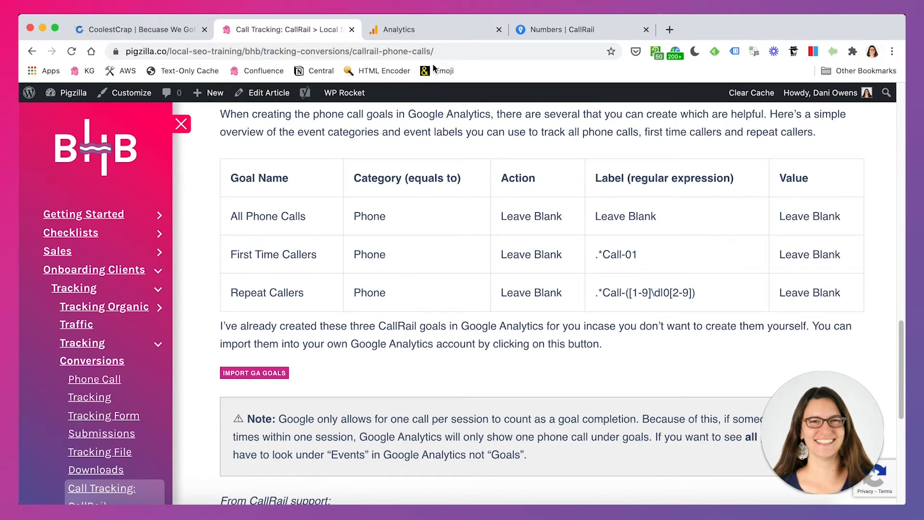
click(421, 29)
click(417, 279)
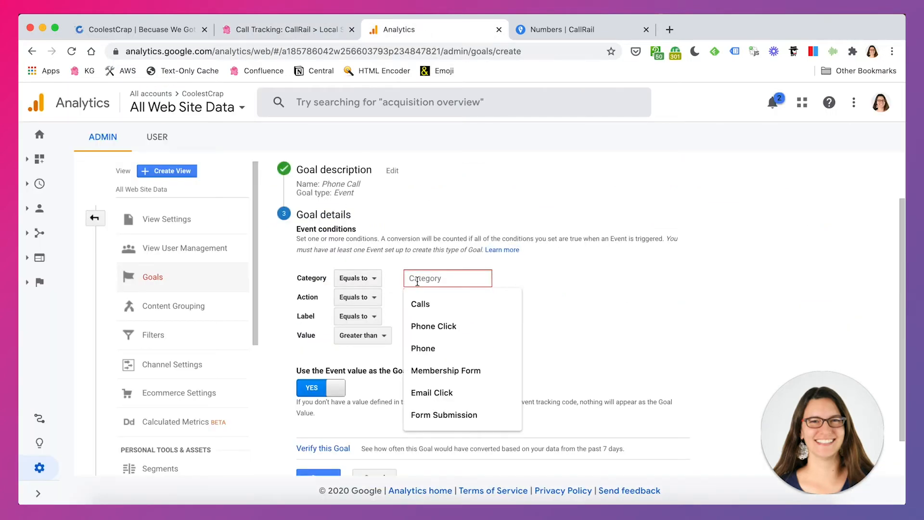
text(Phone)
click(596, 291)
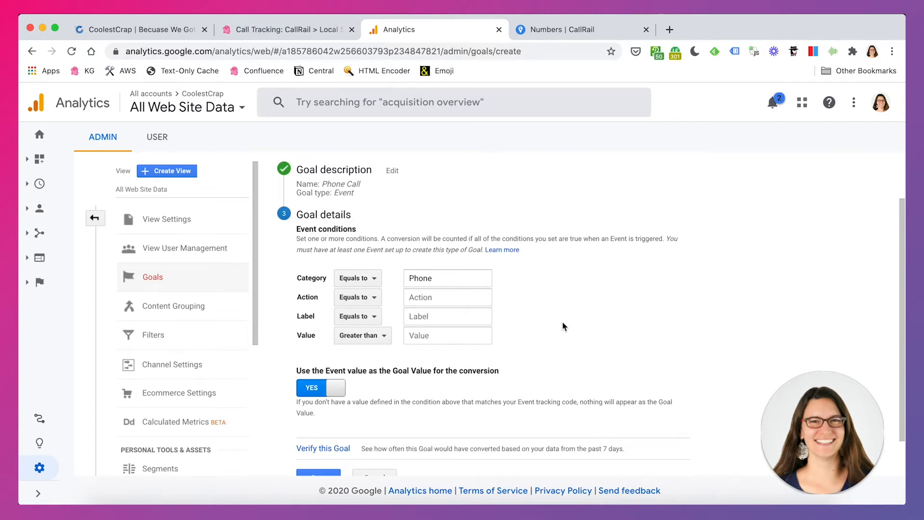
Step: Check the match types of the category, action and label conditions and save the Phone Call goal
click(373, 280)
click(445, 283)
click(354, 305)
click(355, 306)
click(355, 321)
click(355, 321)
scroll(532, 385, down, 1)
click(321, 436)
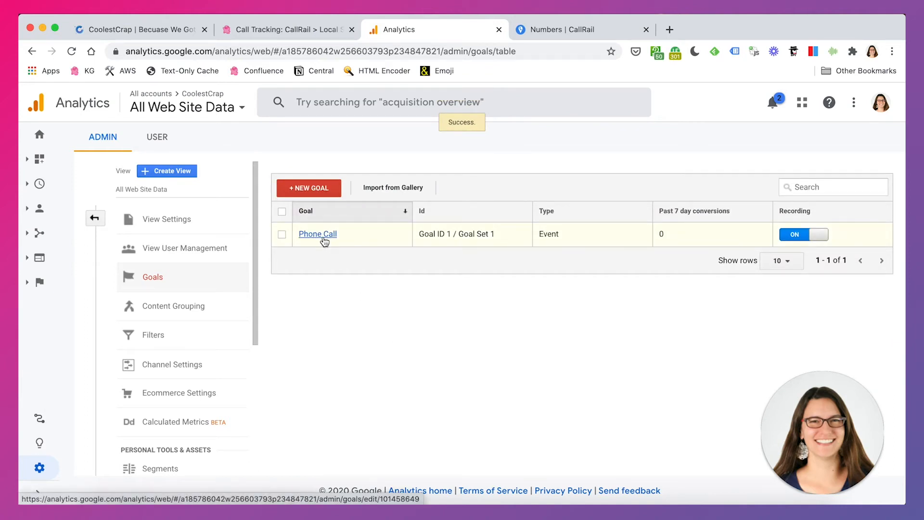
Step: Create another goal with the Custom setup, name it "First-Time Callers", choose Event as its type, and continue to the goal details
click(310, 190)
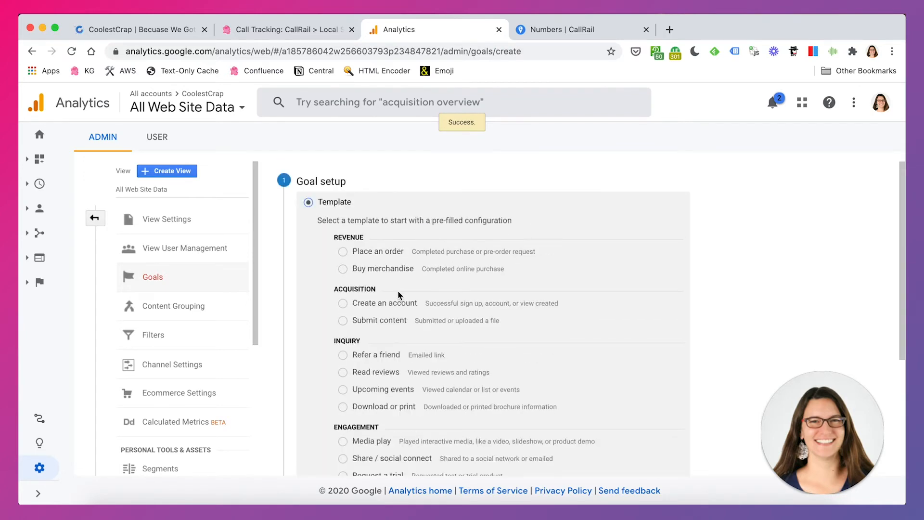
scroll(397, 290, down, 4)
click(310, 361)
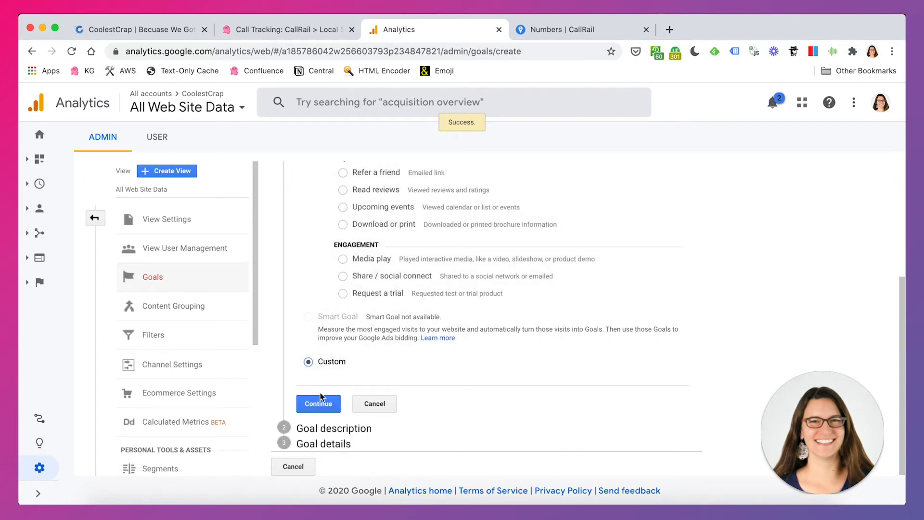
click(318, 403)
text(First-Time Callers)
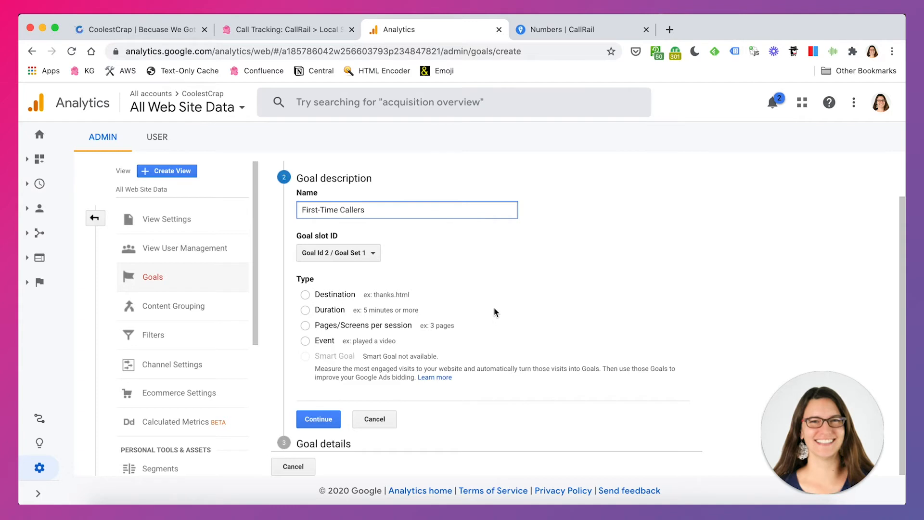
click(311, 340)
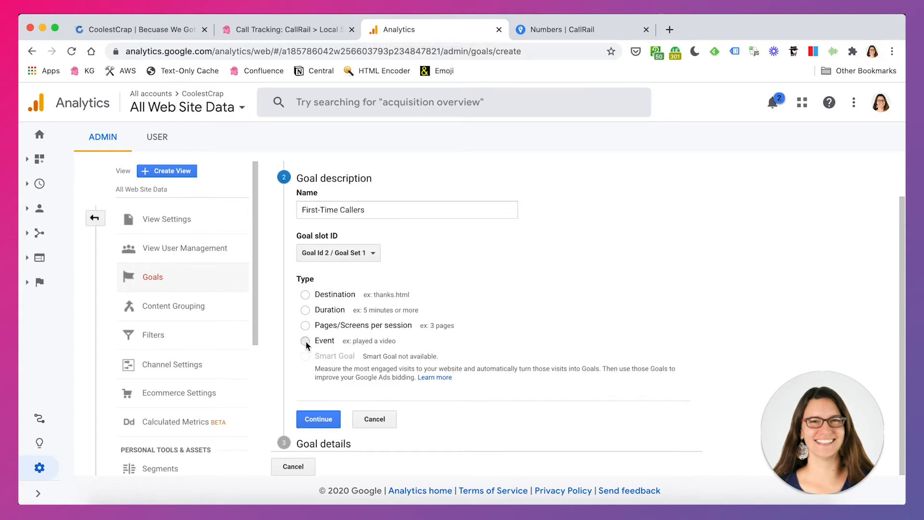
click(319, 419)
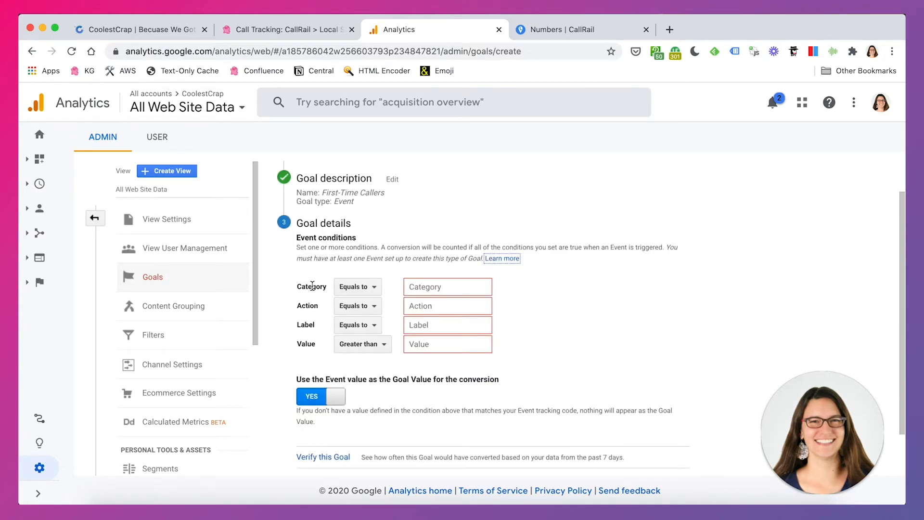
Step: Set the First-Time Callers goal's event category condition to equal "Phone"
click(427, 286)
text(Phone)
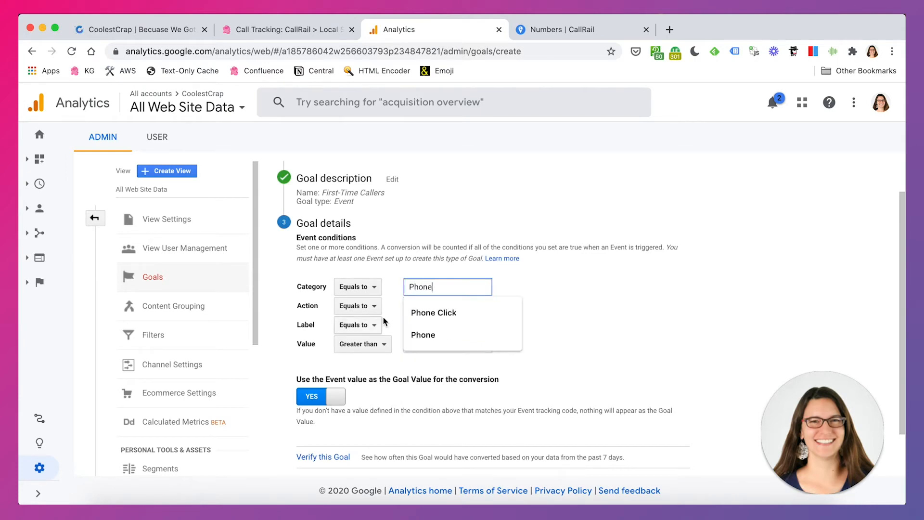
click(532, 321)
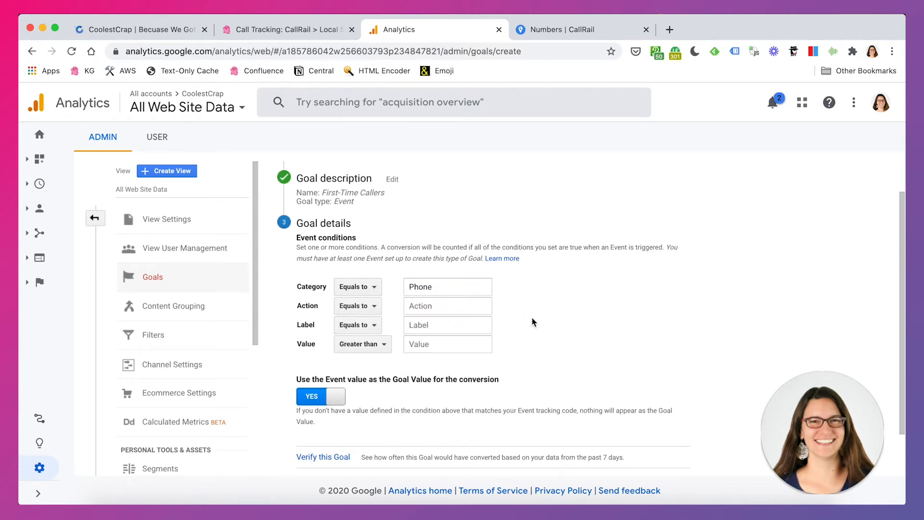
Step: Examine the call-number endings of the event labels in the CallRail article's example table and return to the goal's label condition in Analytics
click(322, 31)
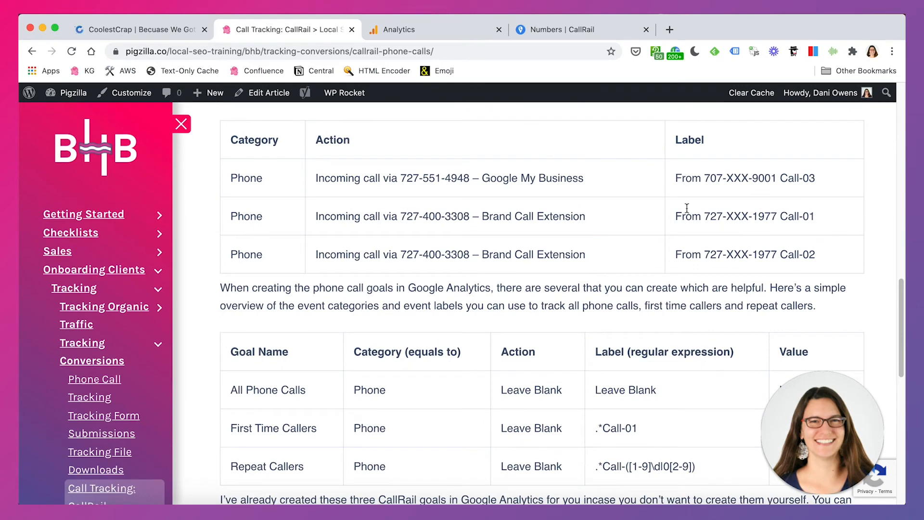
drag(676, 177, 826, 184)
drag(781, 216, 818, 219)
drag(781, 255, 815, 257)
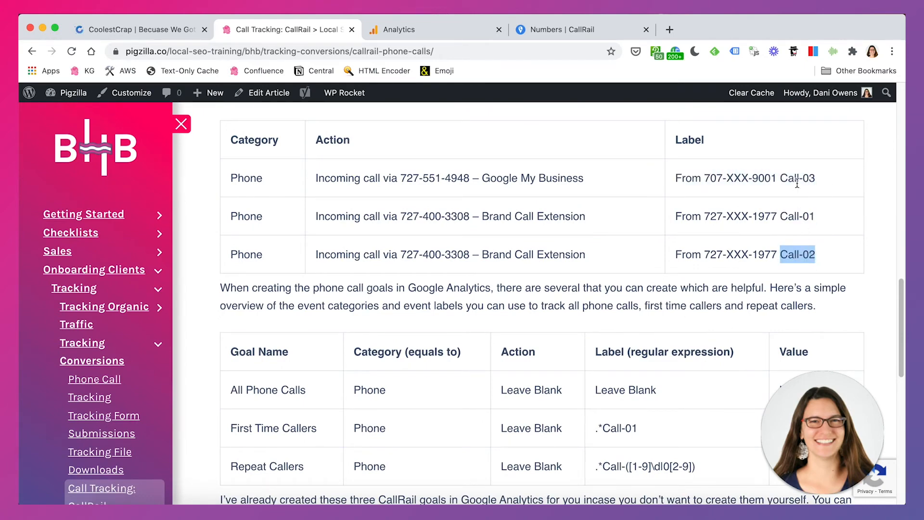
click(774, 216)
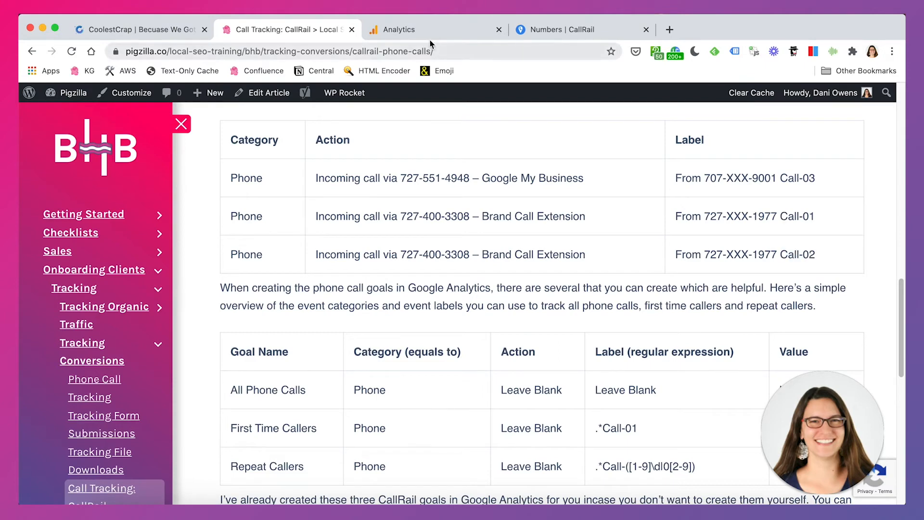
click(399, 29)
click(438, 326)
click(579, 316)
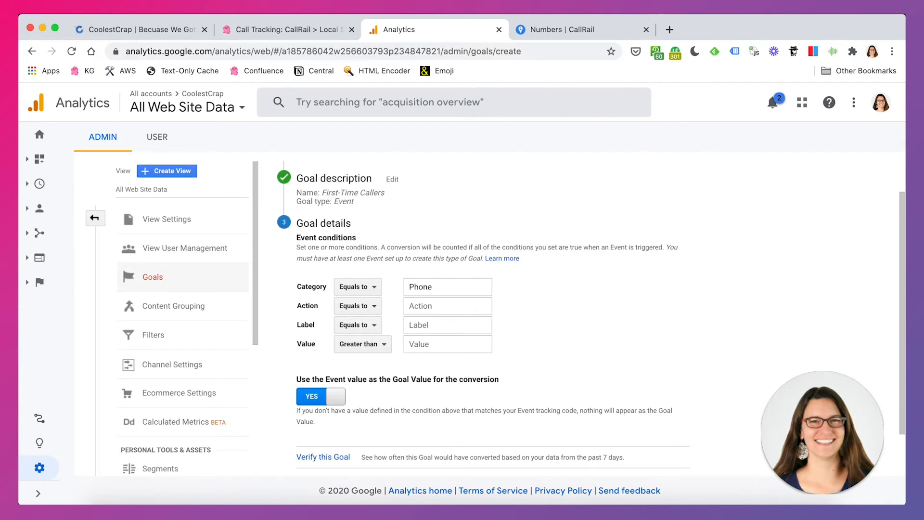
Step: Consult the Call-01 label example in the CallRail article and review the goal's category and action conditions in Analytics
click(309, 30)
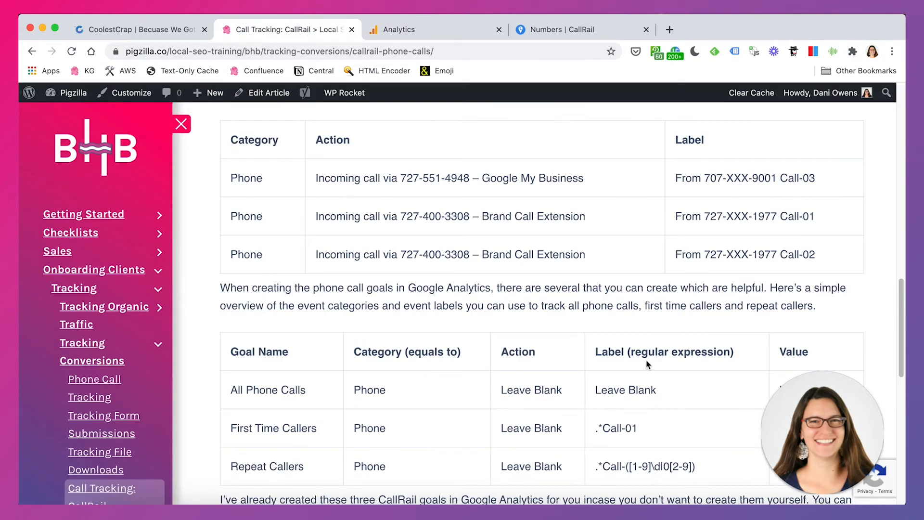
scroll(701, 380, down, 2)
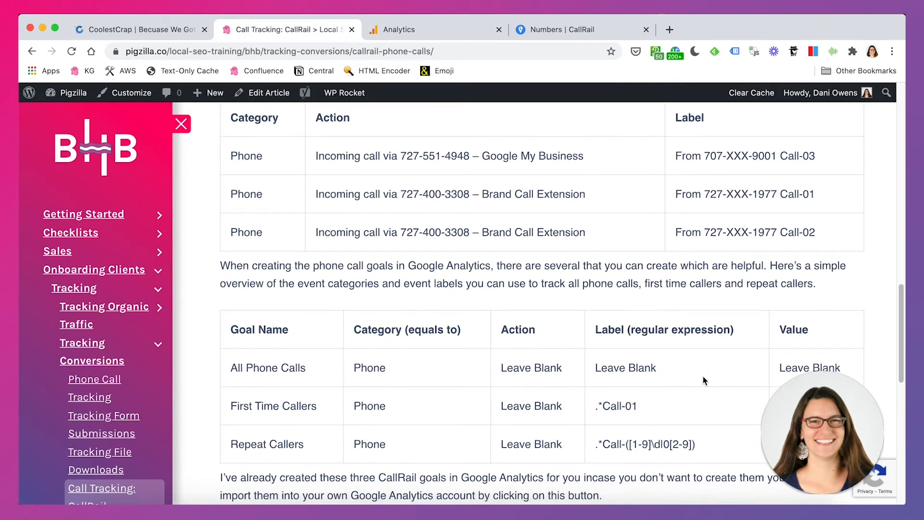
drag(781, 185, 815, 186)
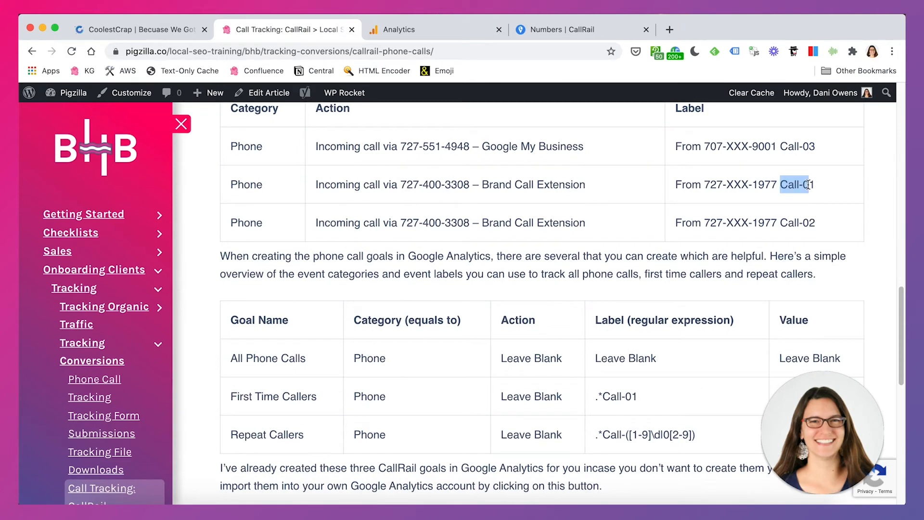
click(413, 32)
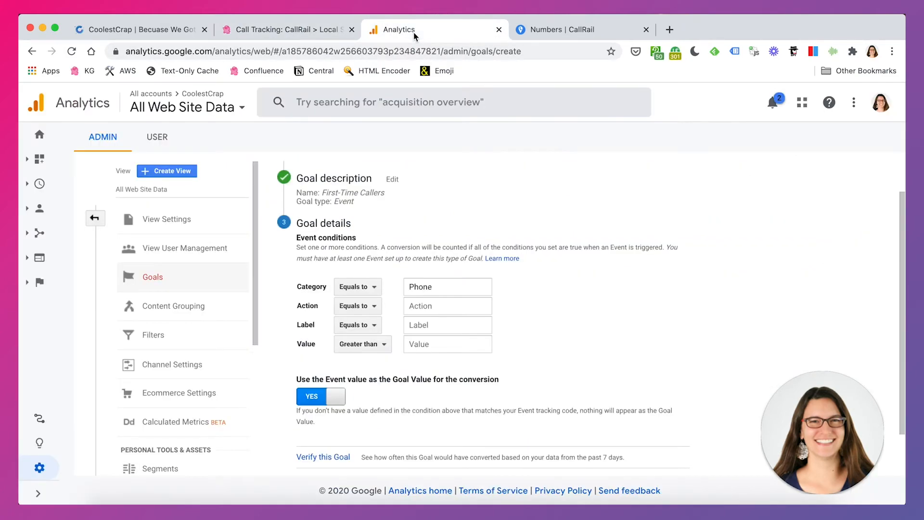
click(438, 291)
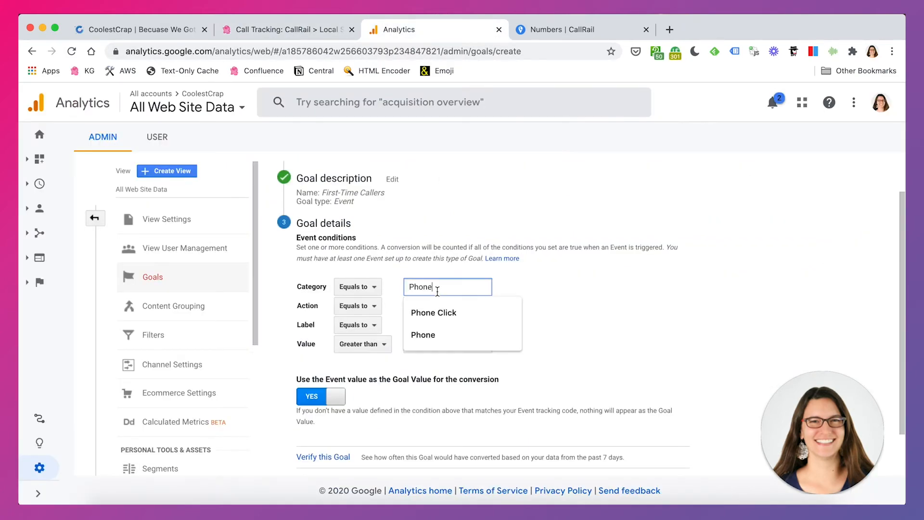
click(299, 309)
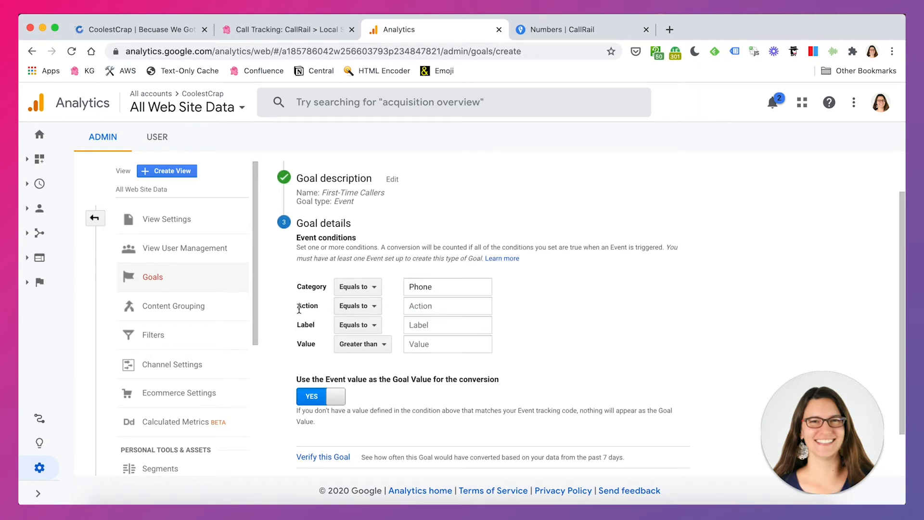
Step: Set the goal's label condition to the regular expression .*Call-01, copied from the First Time Callers row of the CallRail article
click(359, 325)
click(374, 384)
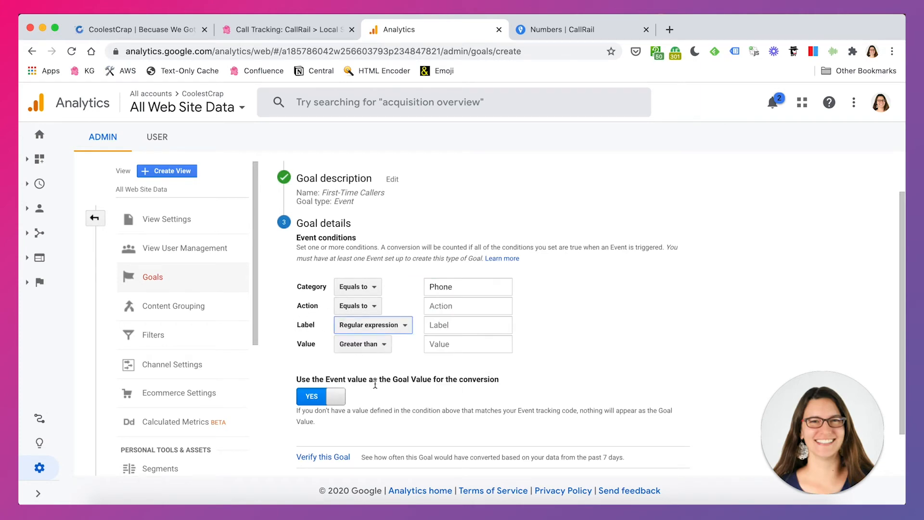
click(273, 33)
scroll(667, 394, down, 3)
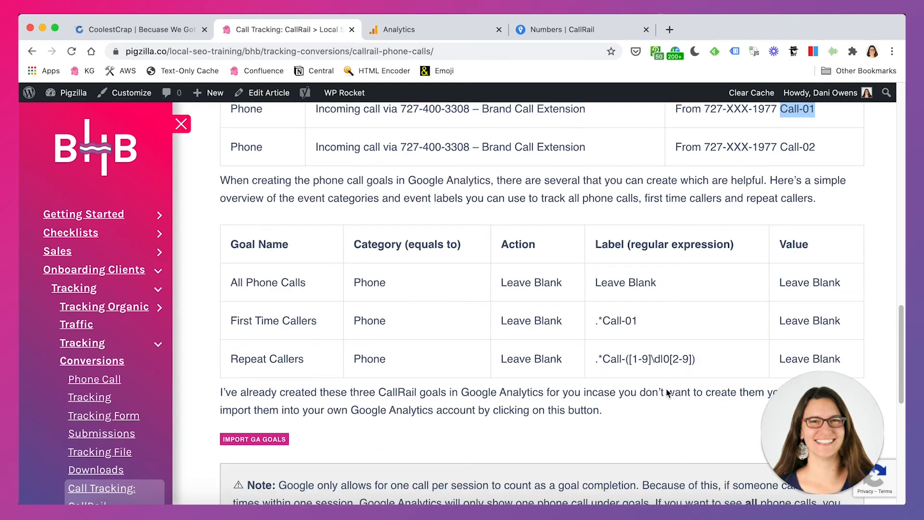
drag(640, 321, 596, 319)
key(super+c)
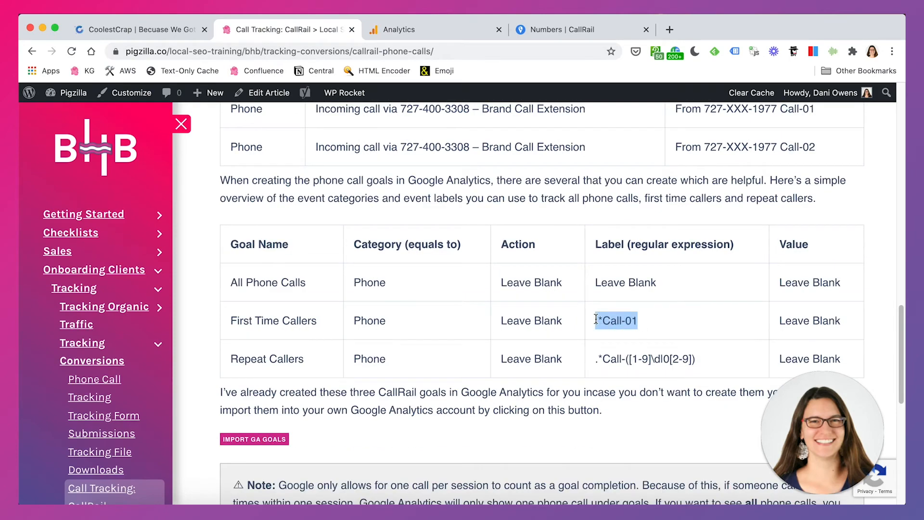
click(398, 33)
click(462, 325)
key(super+v)
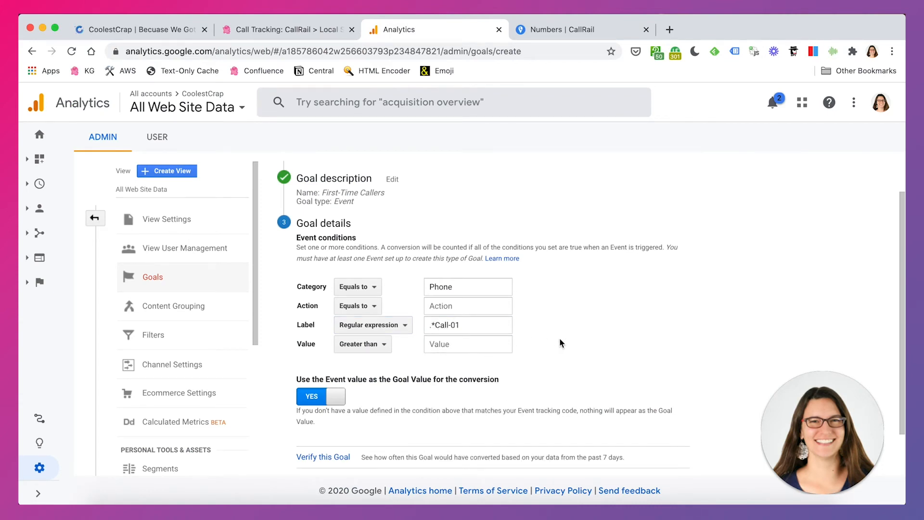
Step: Examine the .* prefix of the label expression and compare it with the example event labels and goal table in the CallRail article
drag(435, 324, 424, 323)
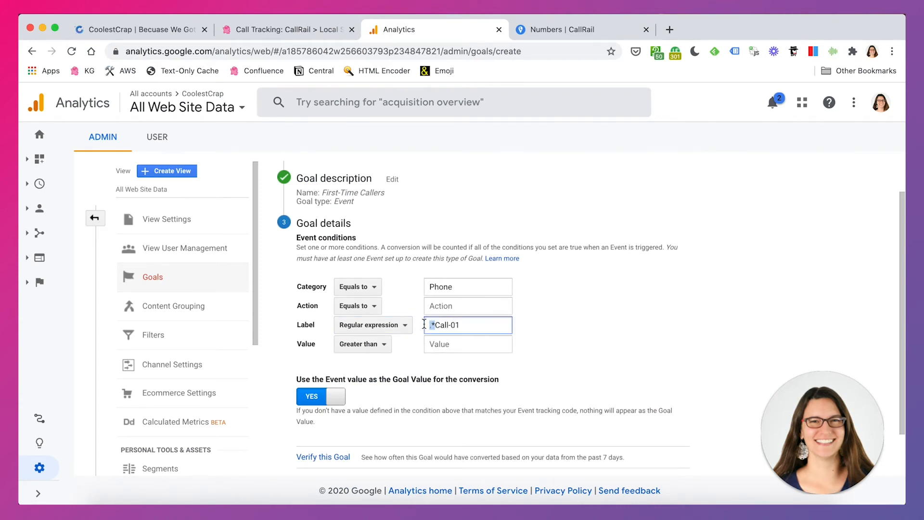
click(535, 322)
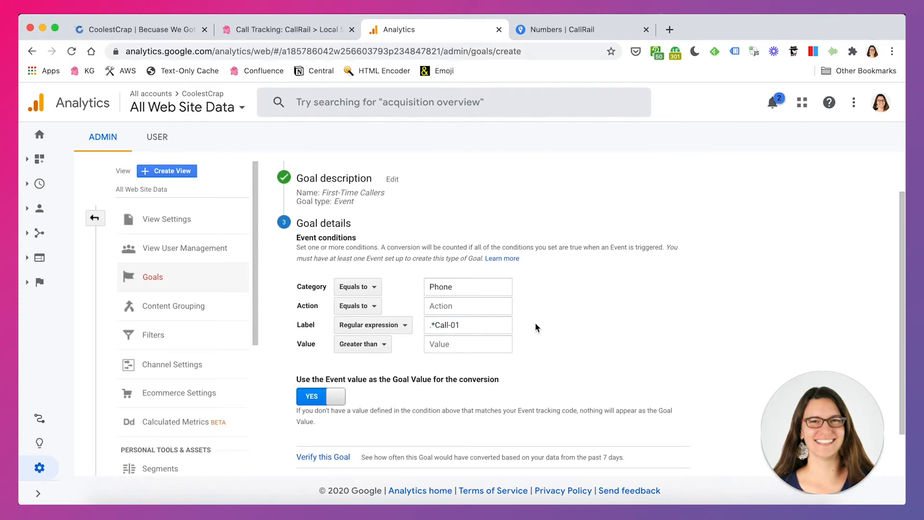
click(288, 29)
scroll(614, 302, up, 3)
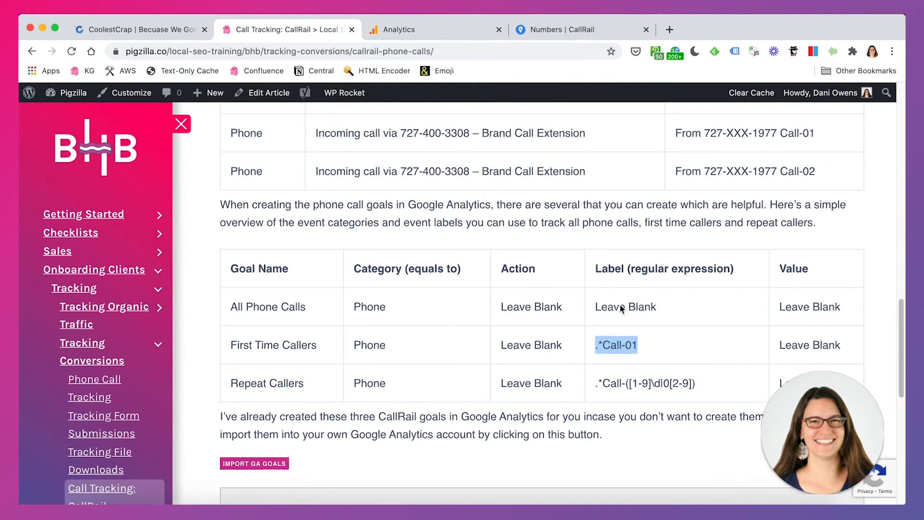
click(697, 187)
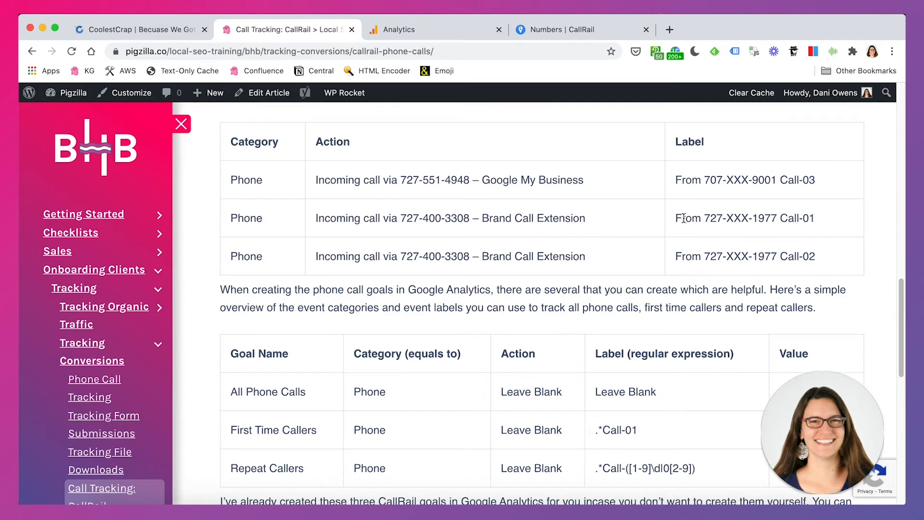
drag(676, 219, 820, 218)
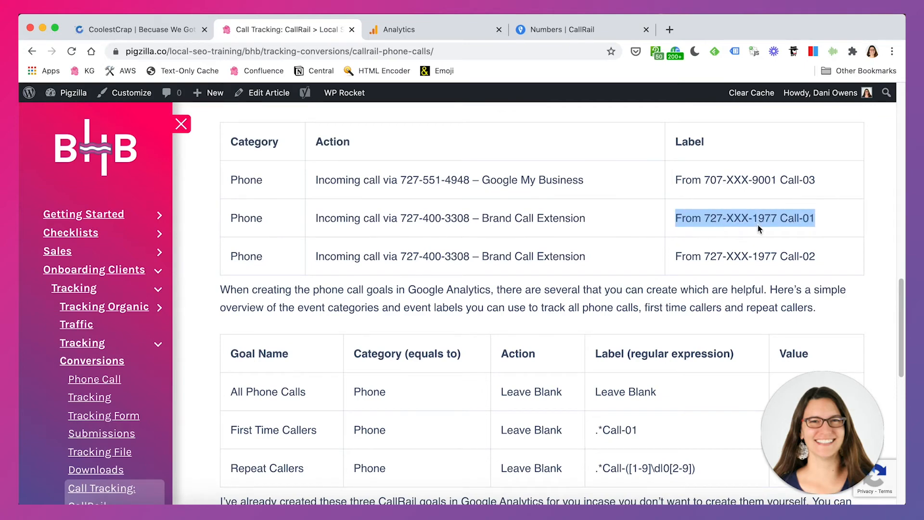
click(779, 224)
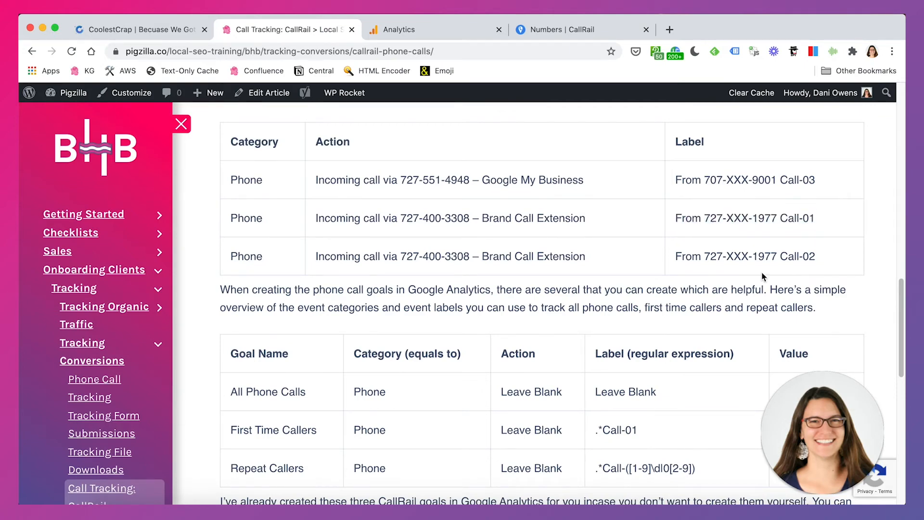
scroll(761, 274, down, 2)
scroll(761, 287, down, 2)
scroll(627, 333, down, 1)
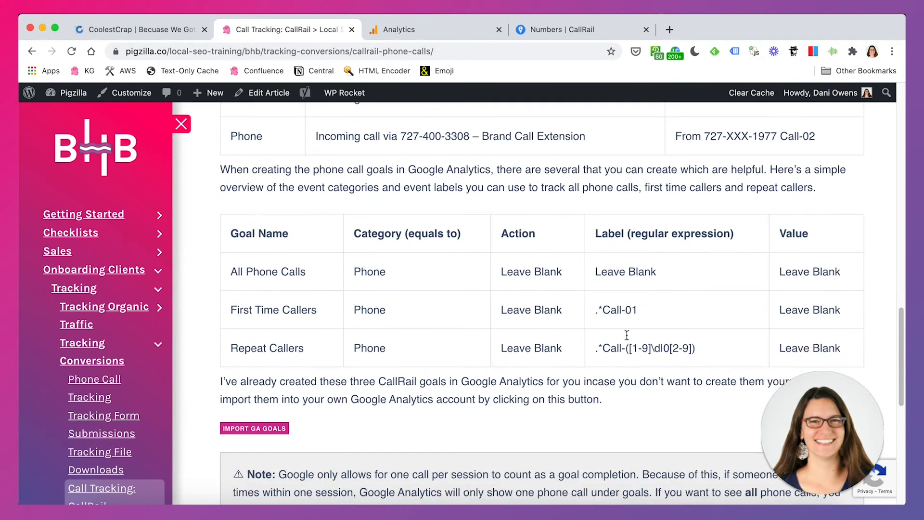
Step: Switch back to Analytics and save the First-Time Callers goal
click(406, 31)
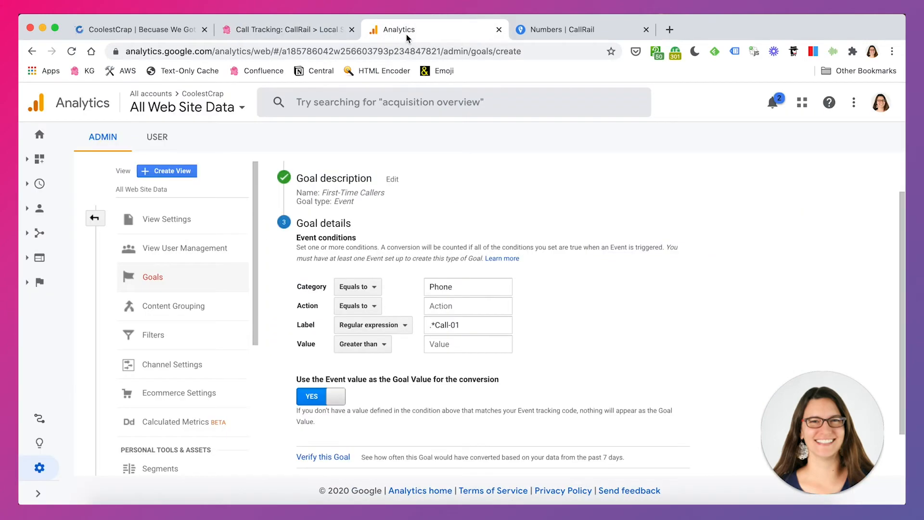
scroll(393, 441, down, 1)
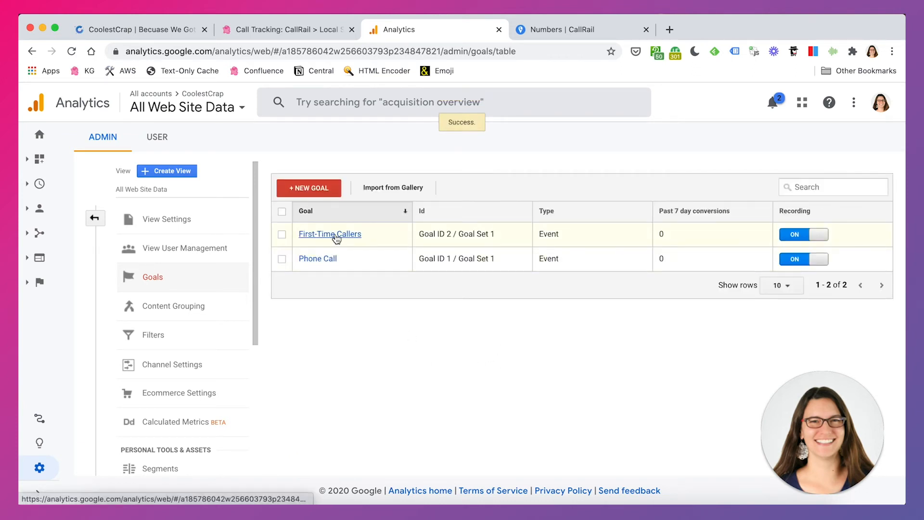
Step: Create a third goal with the Custom setup and name it "Repeat Callers"
click(307, 189)
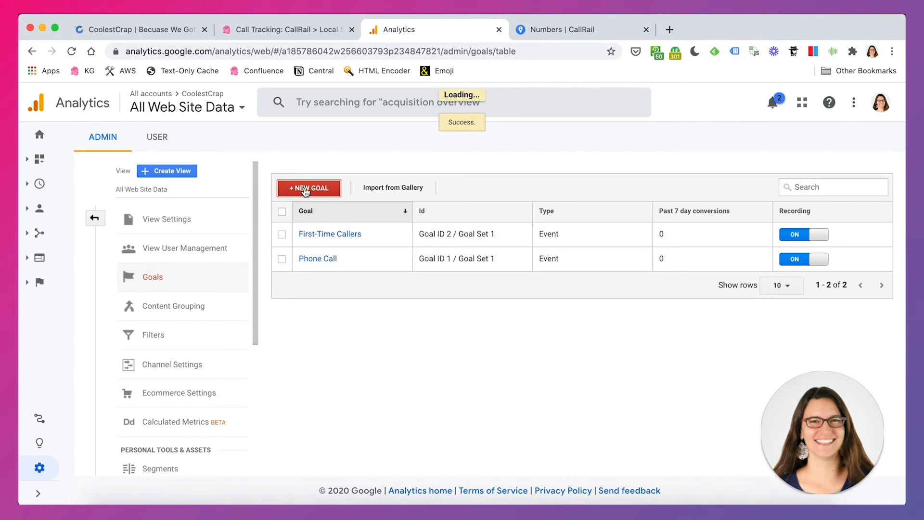
scroll(395, 302, down, 5)
click(306, 367)
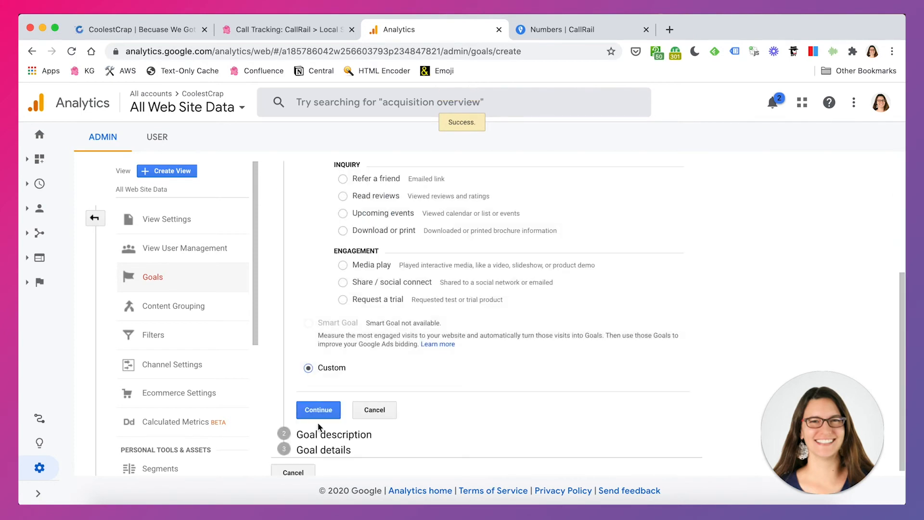
click(316, 418)
text(Repeat Callers)
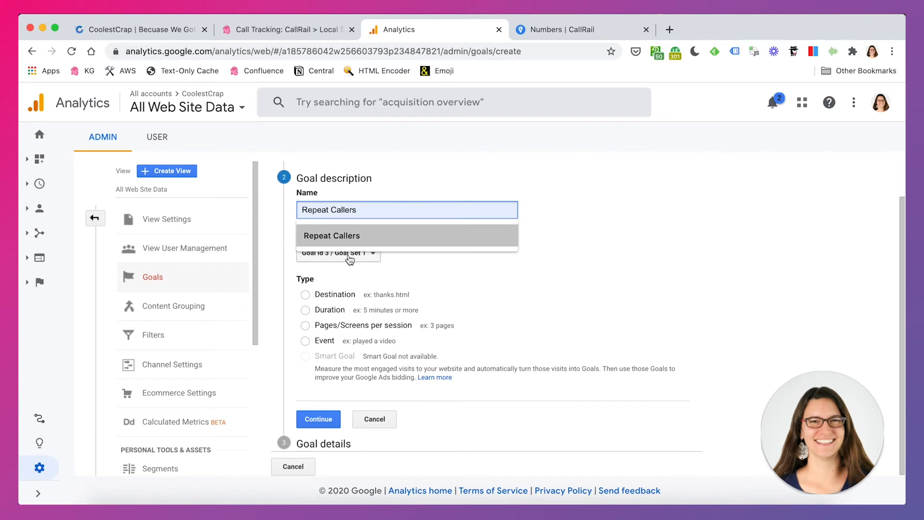
click(353, 240)
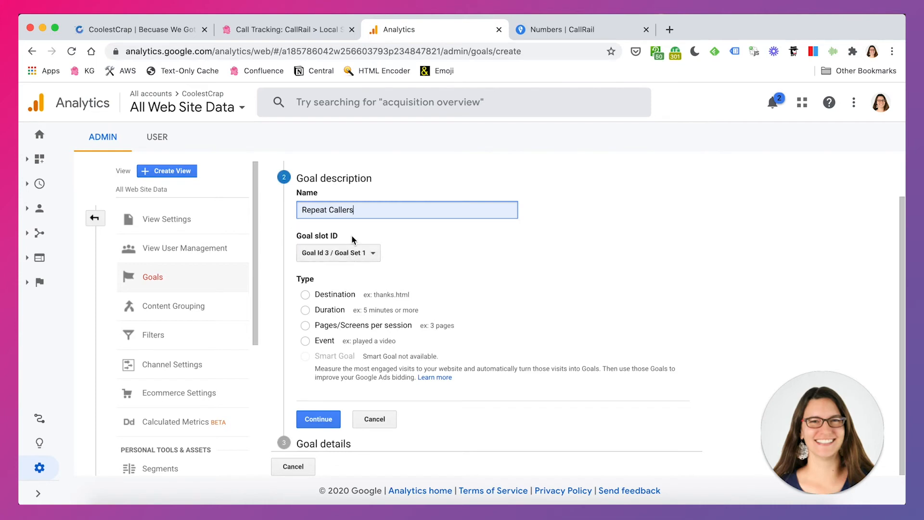
Step: Make Repeat Callers an Event-type goal and set its category condition to equal "Phone"
click(306, 341)
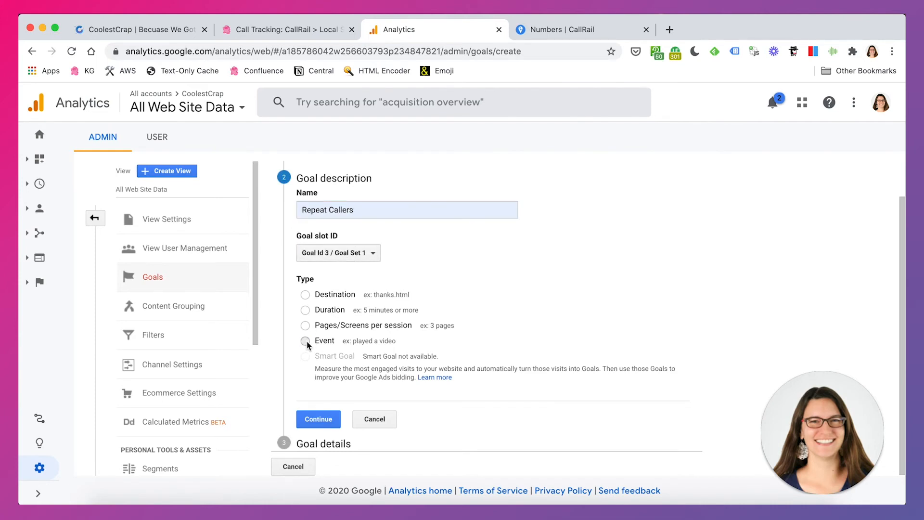
click(312, 417)
scroll(530, 273, down, 1)
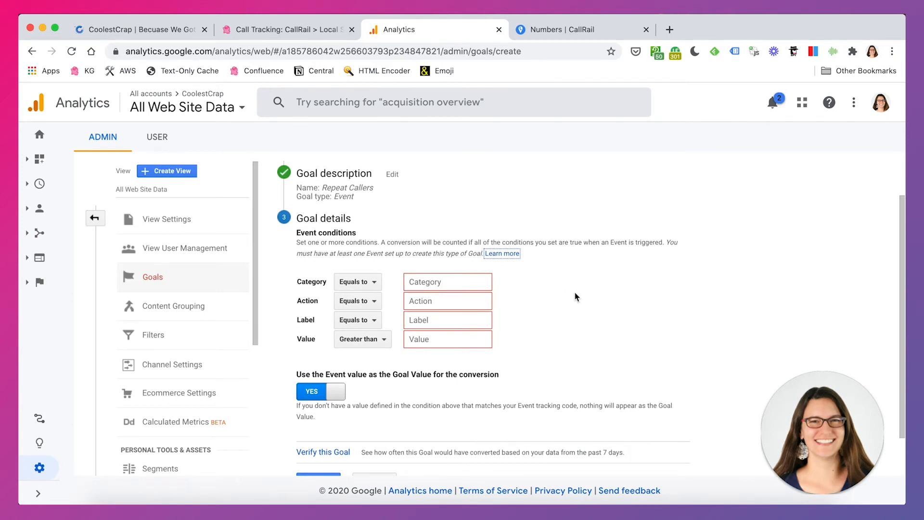
click(408, 282)
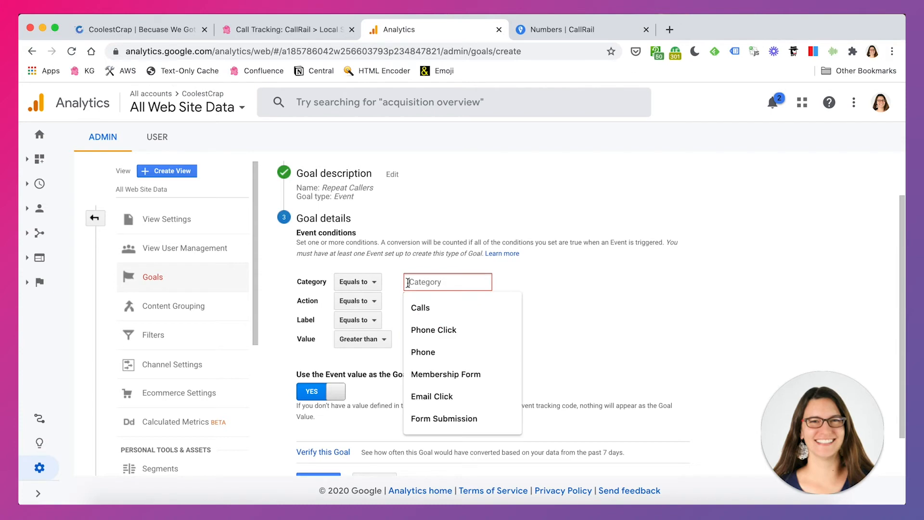
text(Phone)
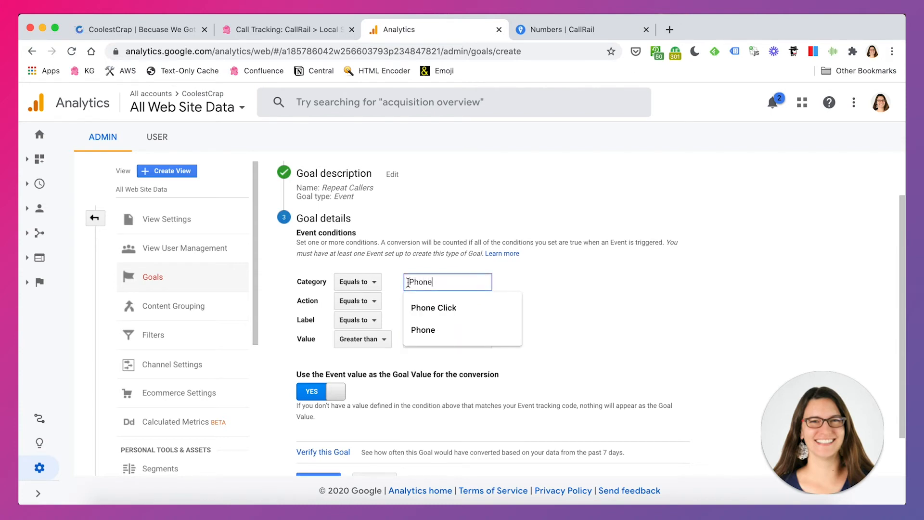
click(621, 282)
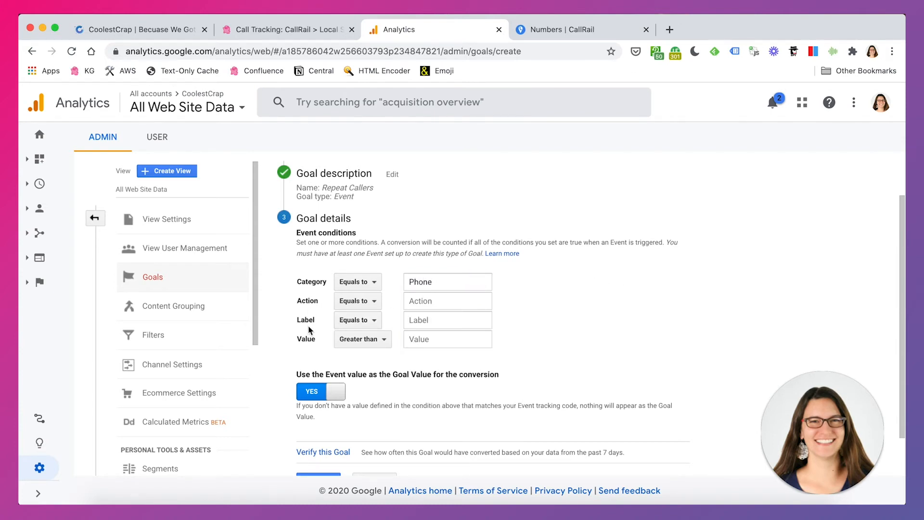
Step: Set the match type of the goal's label condition to Regular expression
click(353, 320)
click(385, 380)
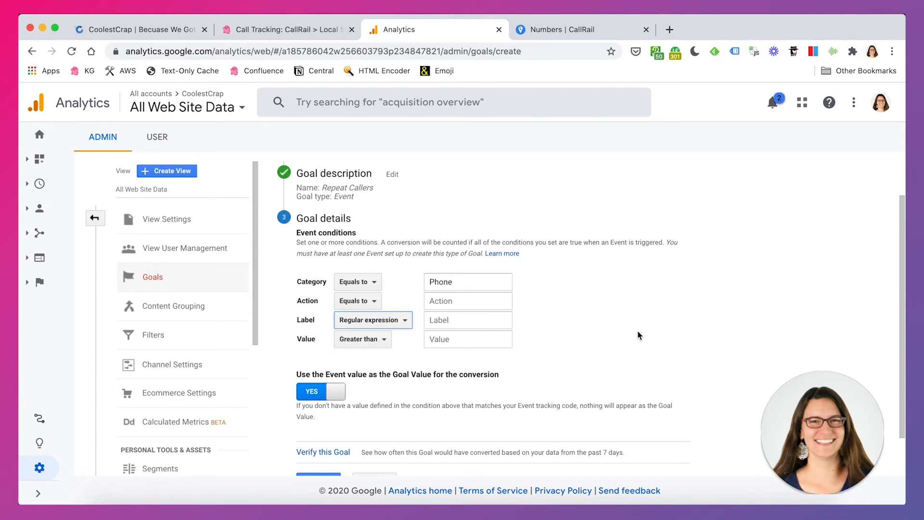
click(458, 320)
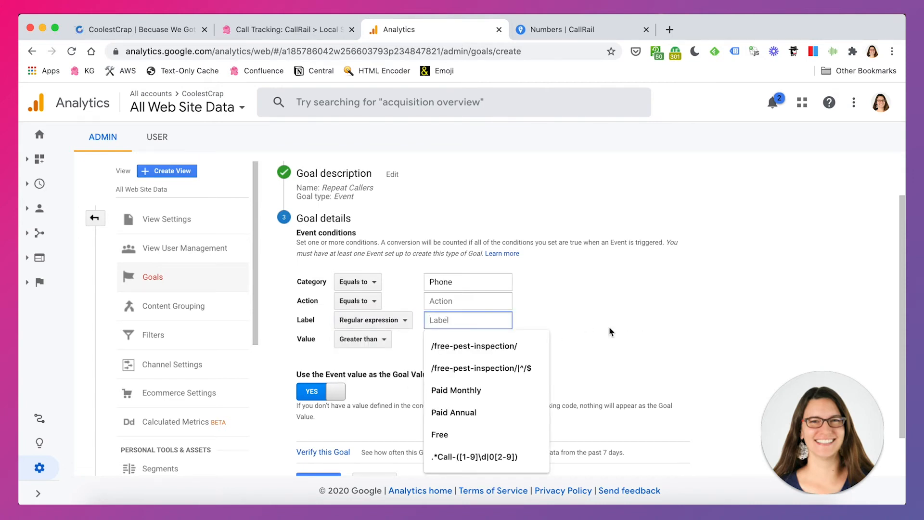
click(611, 332)
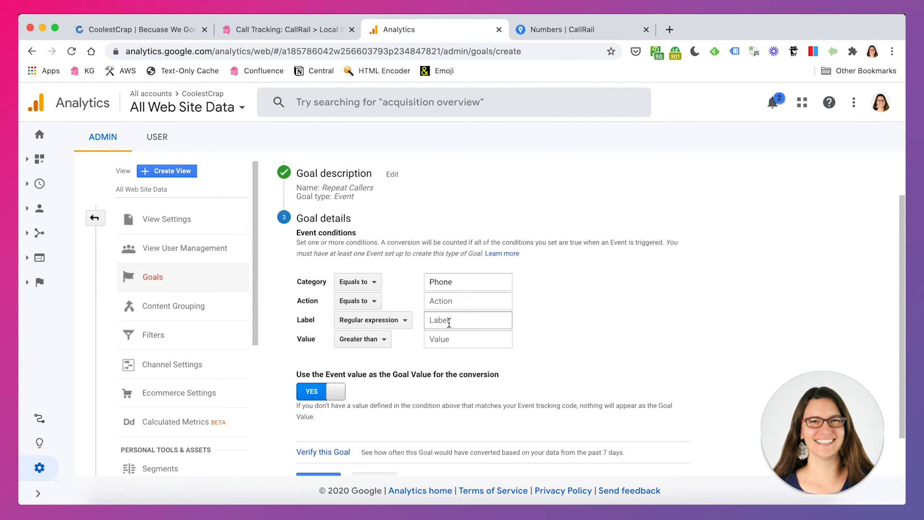
Step: Switch to the CallRail article and copy the label expression .*Call-([1-9]\d|0[2-9]) from the Repeat Callers row of the goal table
click(296, 31)
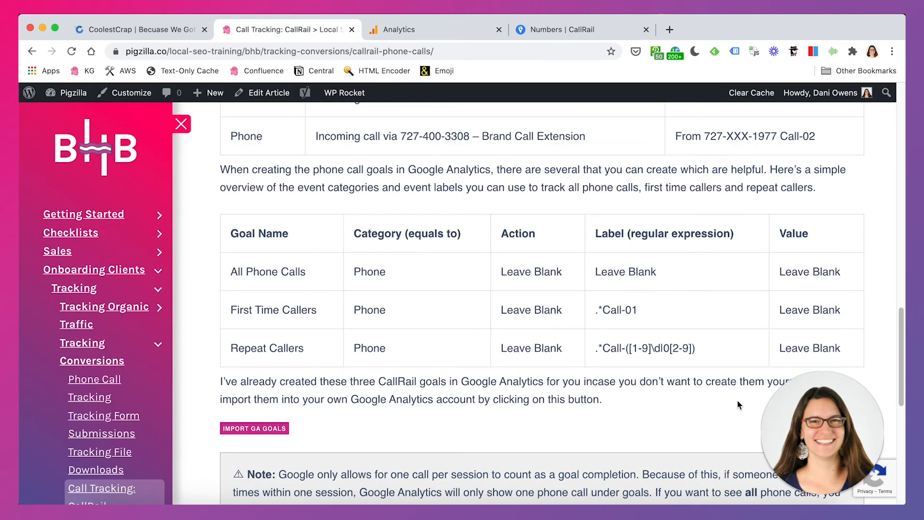
scroll(688, 380, down, 1)
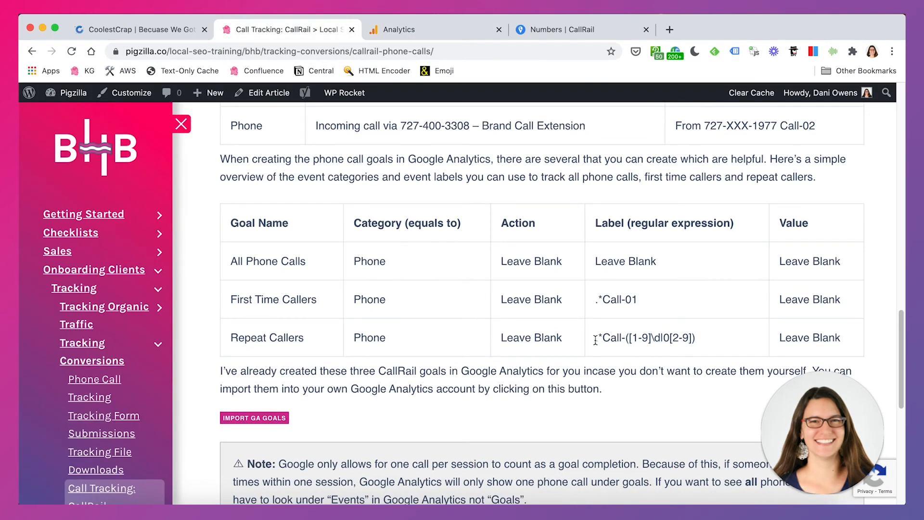
drag(595, 340, 707, 340)
key(super+c)
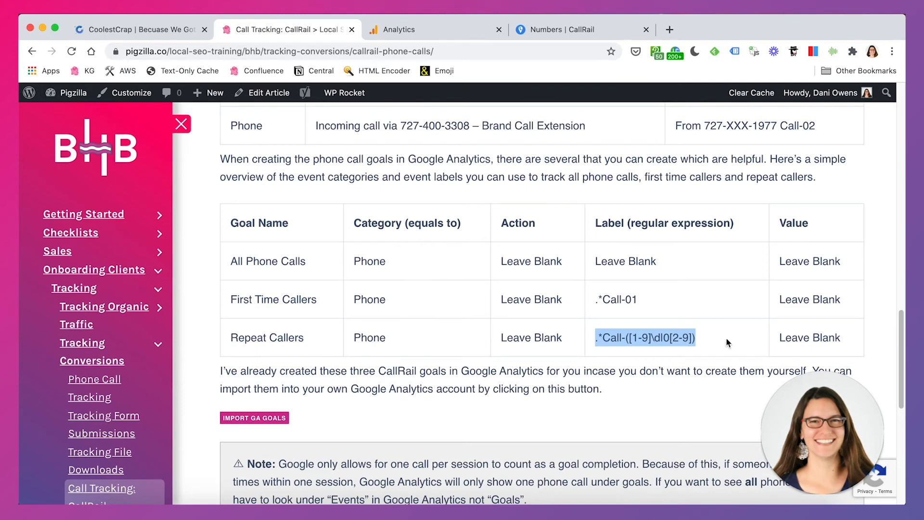
scroll(727, 341, up, 1)
scroll(727, 341, up, 3)
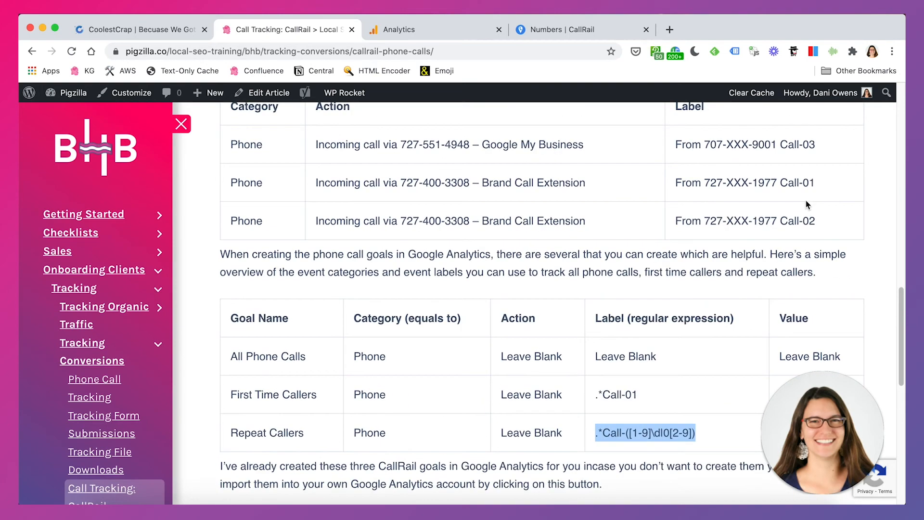
scroll(682, 312, down, 5)
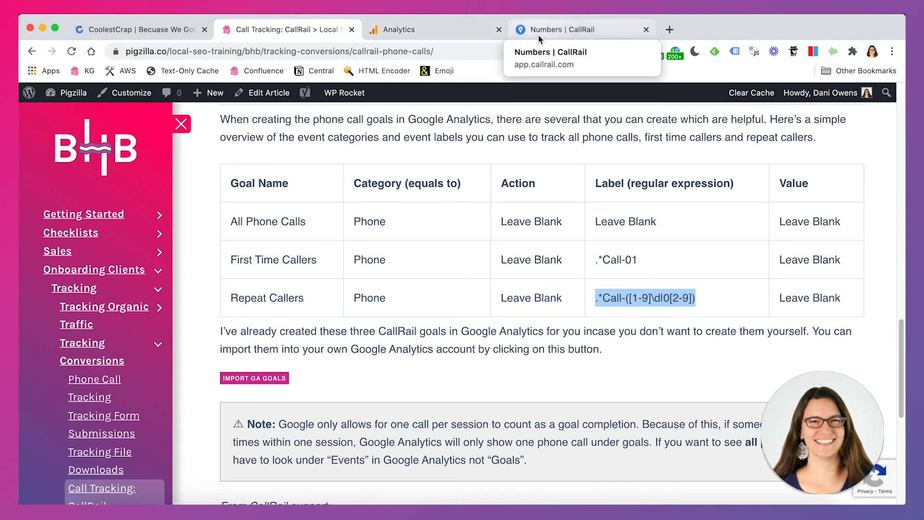
Step: Switch back to Analytics, enter .*Call-([1-9]\d|0[2-9]) as the label condition and save the Repeat Callers goal
click(558, 29)
click(438, 26)
click(466, 321)
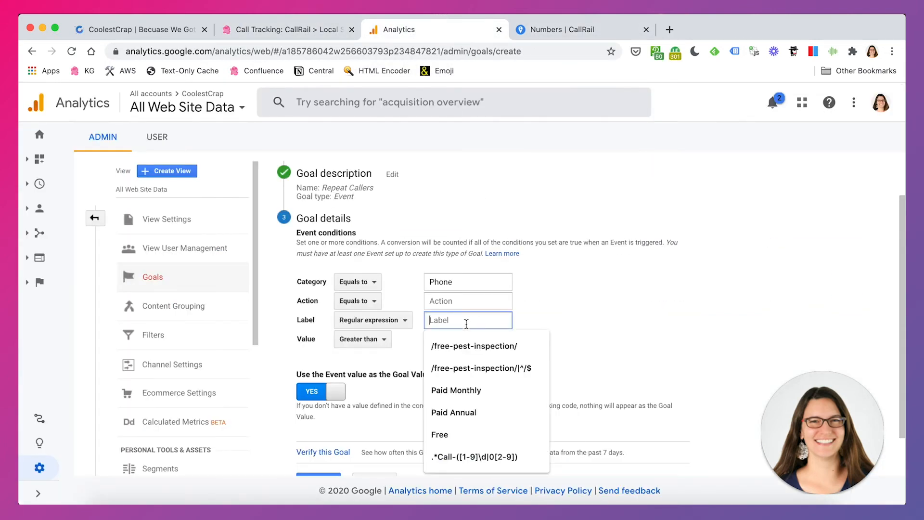
key(super+v)
click(596, 326)
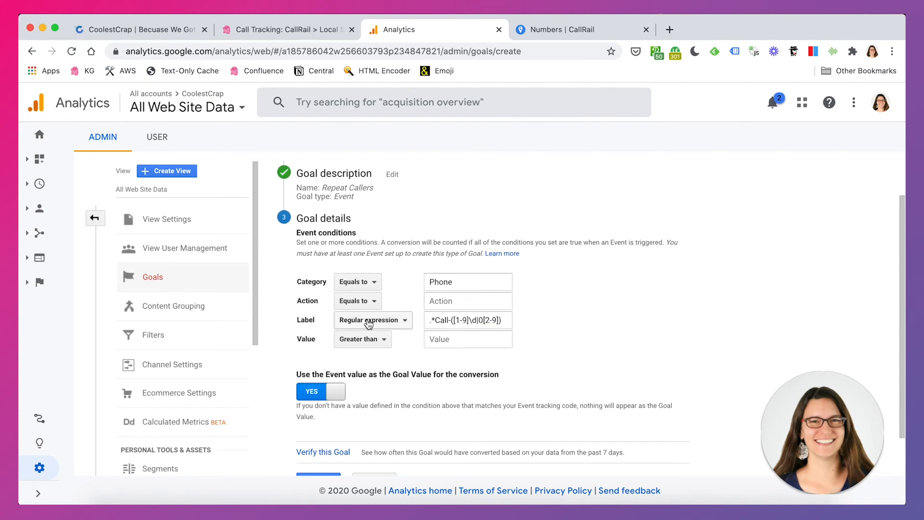
click(498, 326)
scroll(587, 357, down, 2)
click(325, 436)
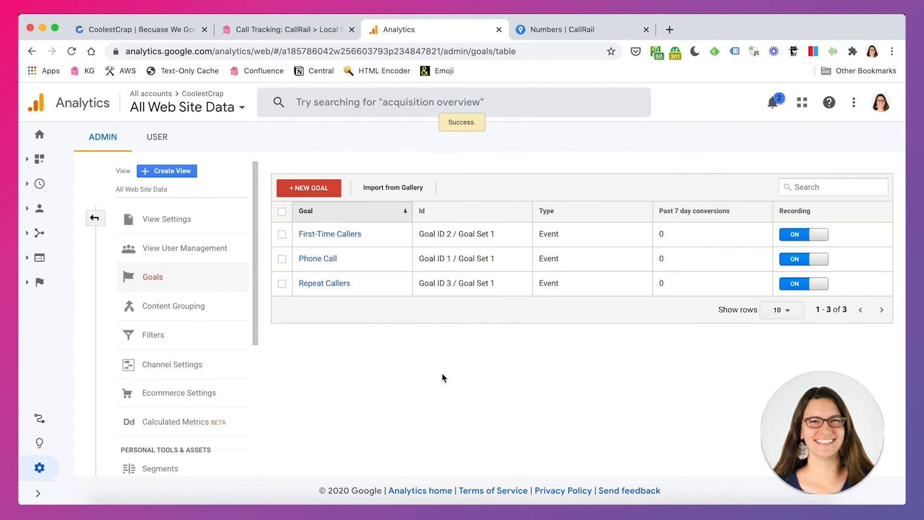
Step: Check the Realtime Events and Conversions reports for recent call activity and return to the Events report
click(40, 184)
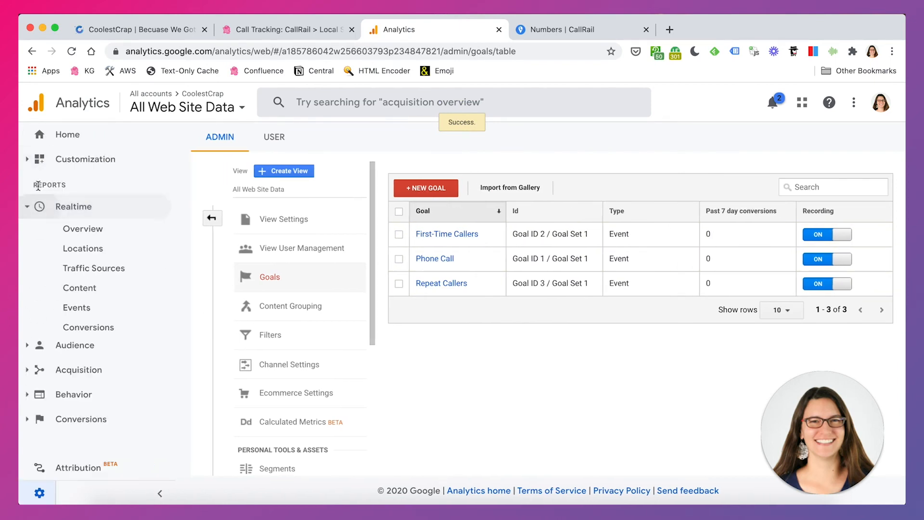
click(107, 315)
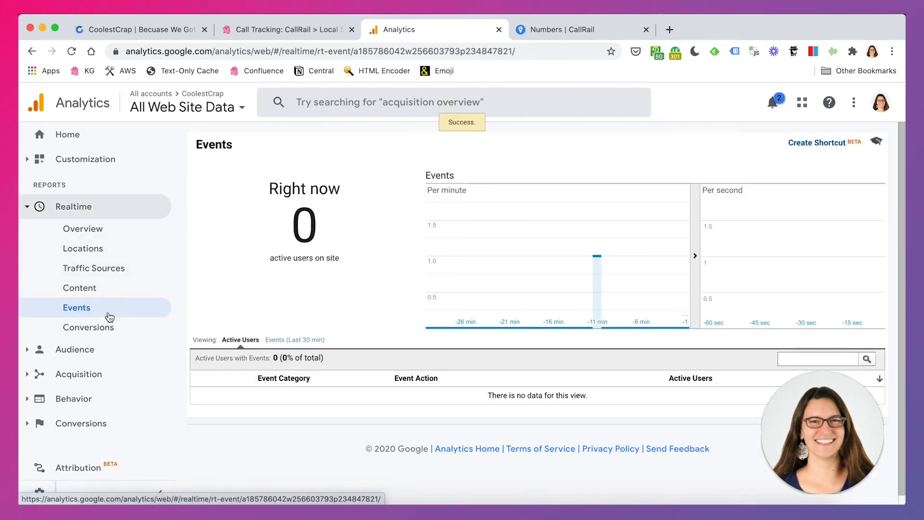
mouse_move(595, 319)
click(93, 327)
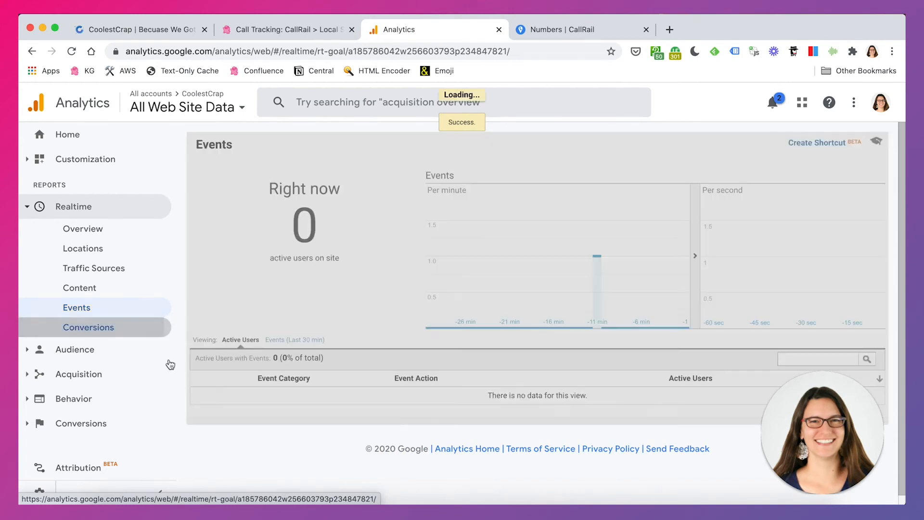
click(67, 308)
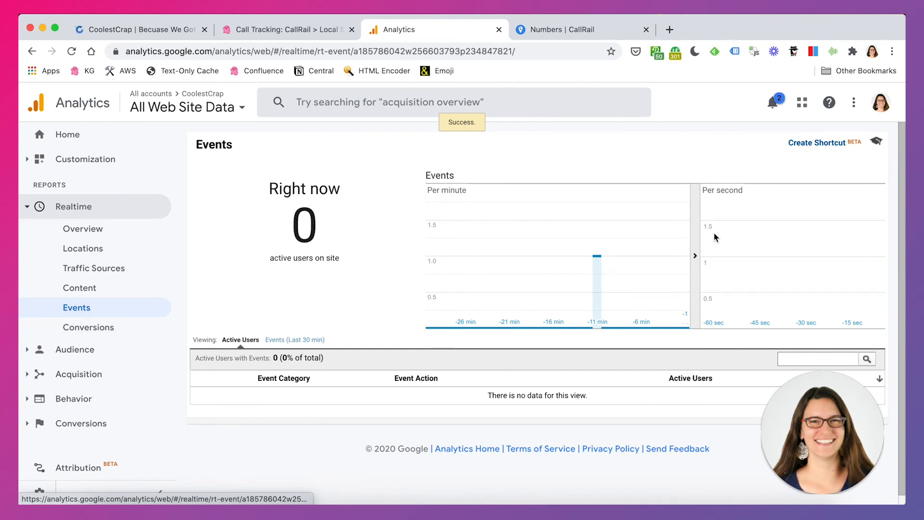
Step: Look up the Google My Business tracking number in CallRail and examine the test call's event in the Analytics Realtime Events report
click(591, 38)
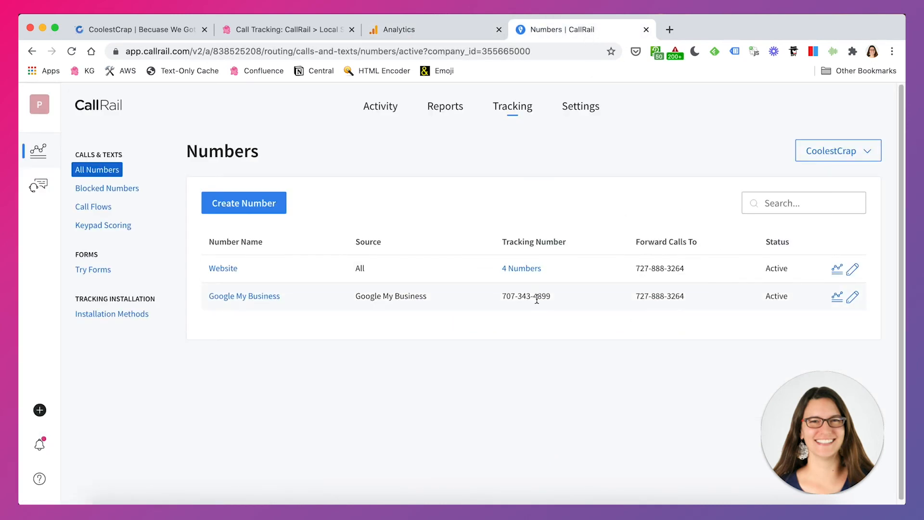
click(447, 31)
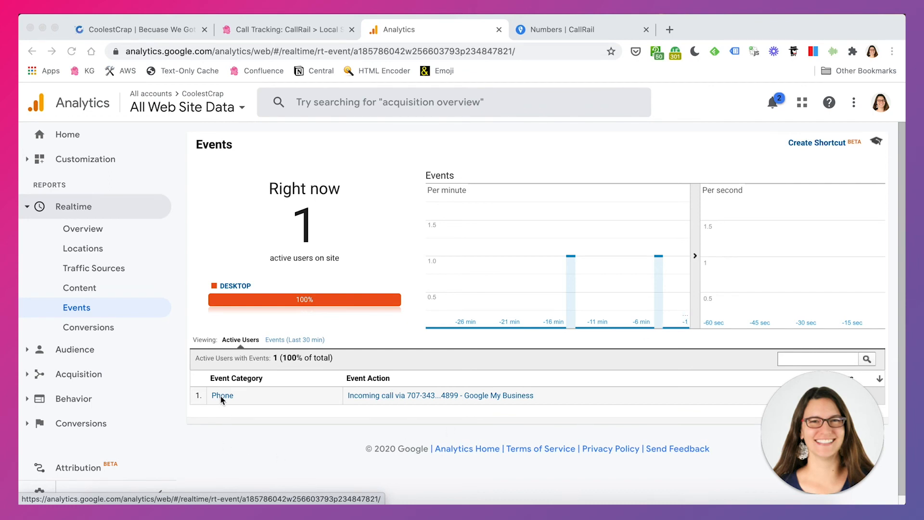
click(367, 423)
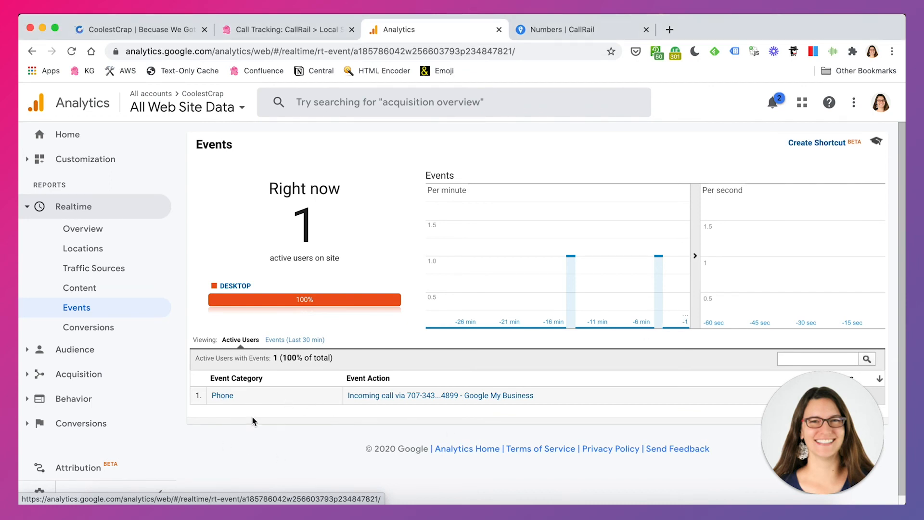
Step: Open the Realtime Conversions report and examine which of the three call goals the test call triggered
click(110, 331)
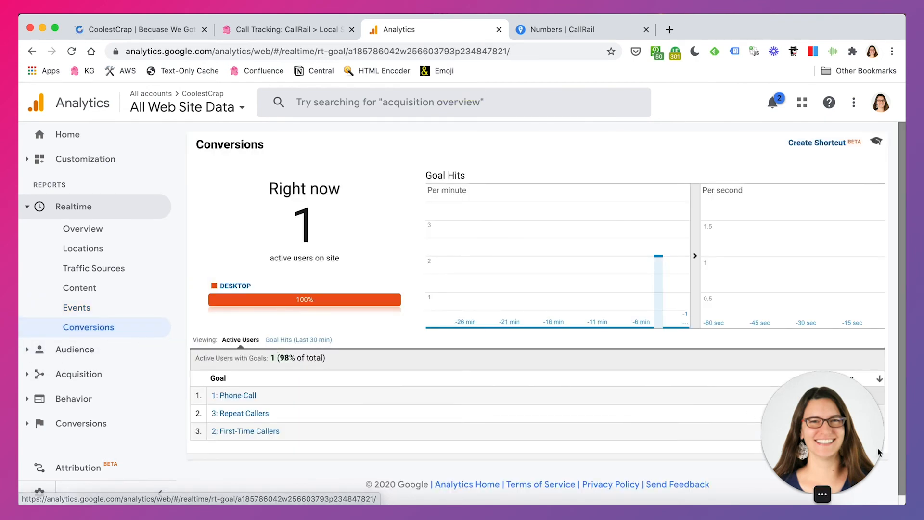
click(827, 407)
drag(827, 407, 150, 90)
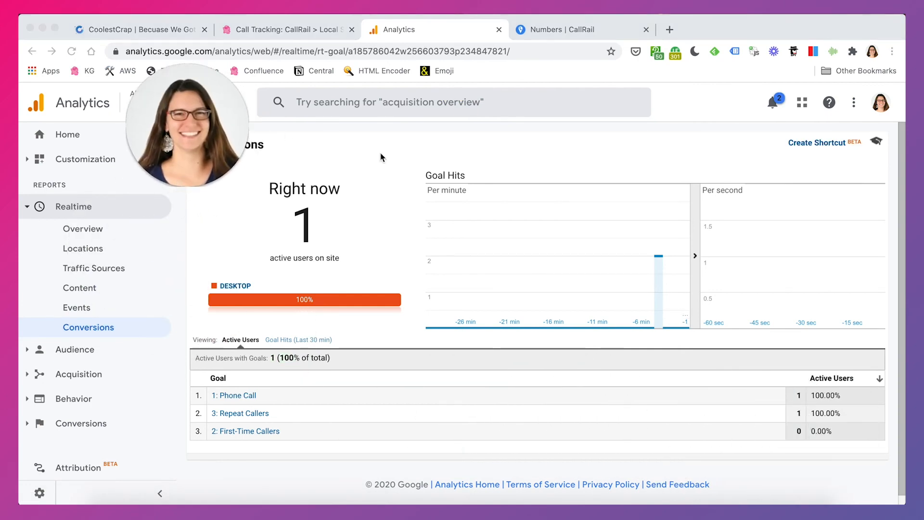
click(465, 337)
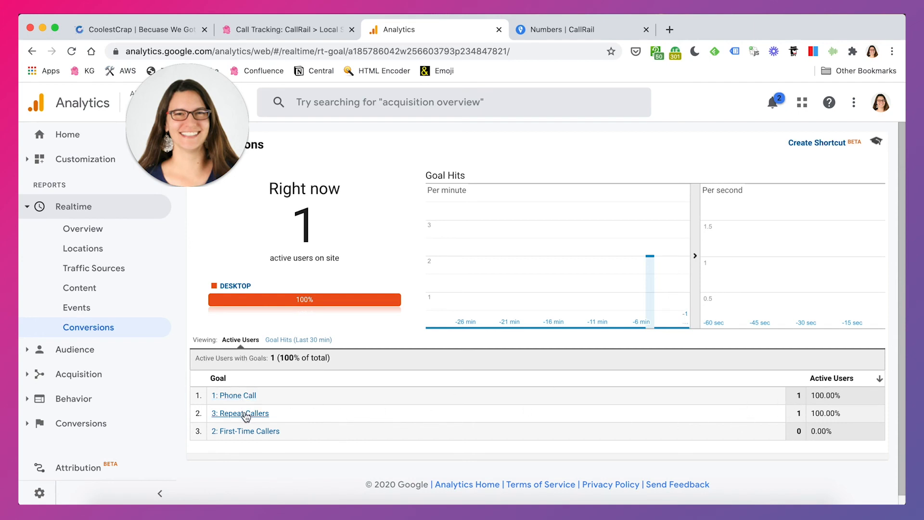
drag(796, 413, 806, 417)
drag(270, 415, 221, 415)
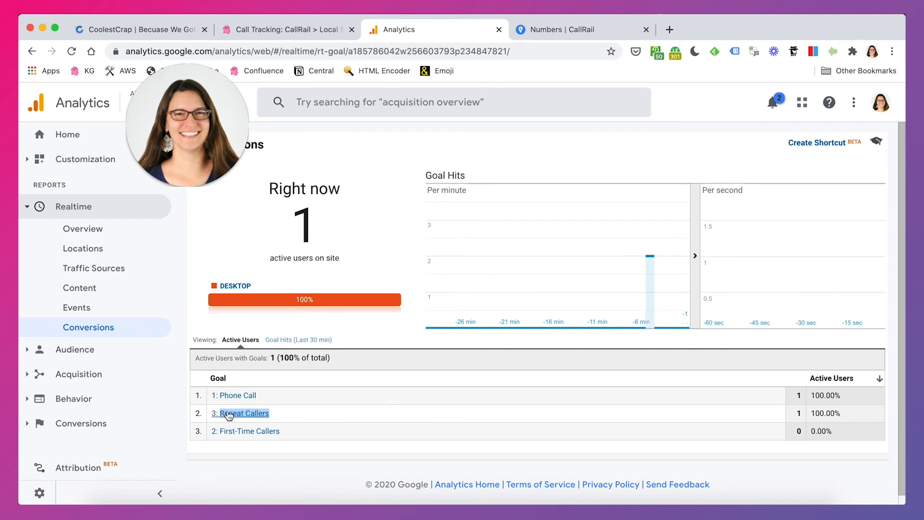
click(299, 413)
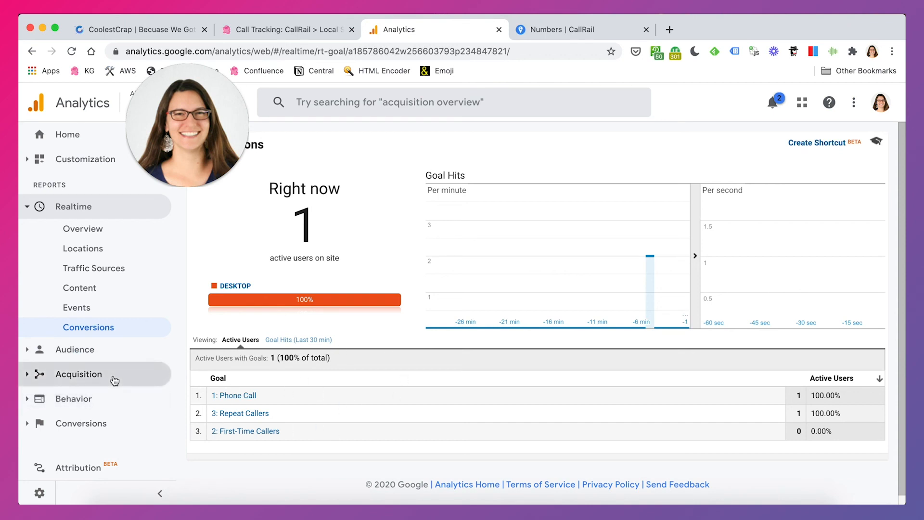
Step: Open the Goals Overview report under Conversions and review the completion figures for the goals
click(93, 423)
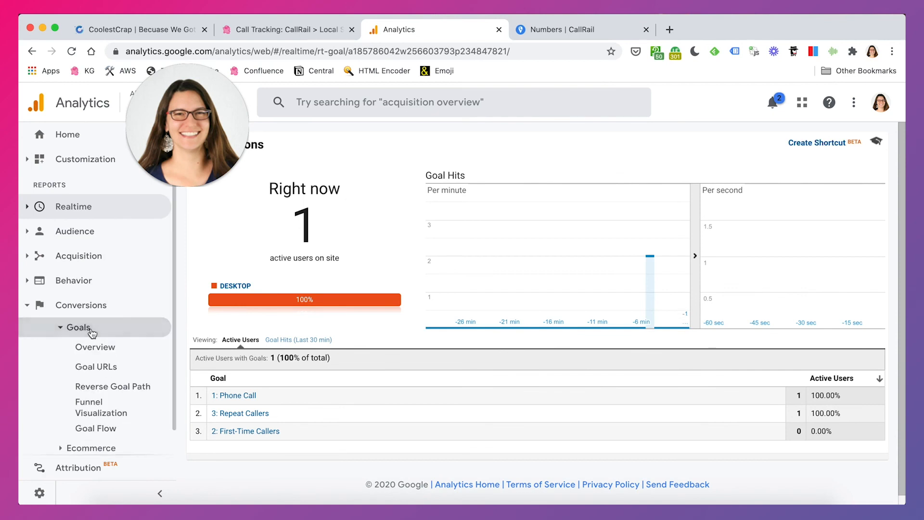
click(93, 353)
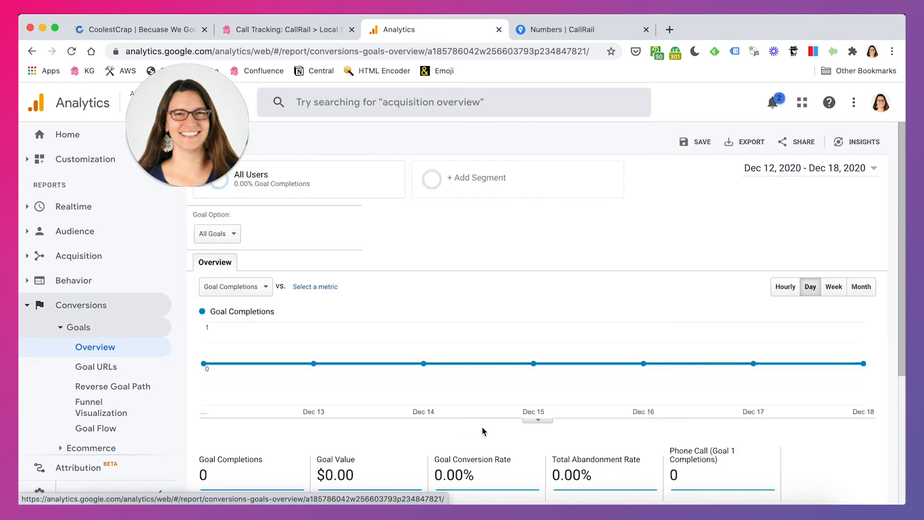
scroll(483, 431, down, 4)
scroll(508, 354, up, 4)
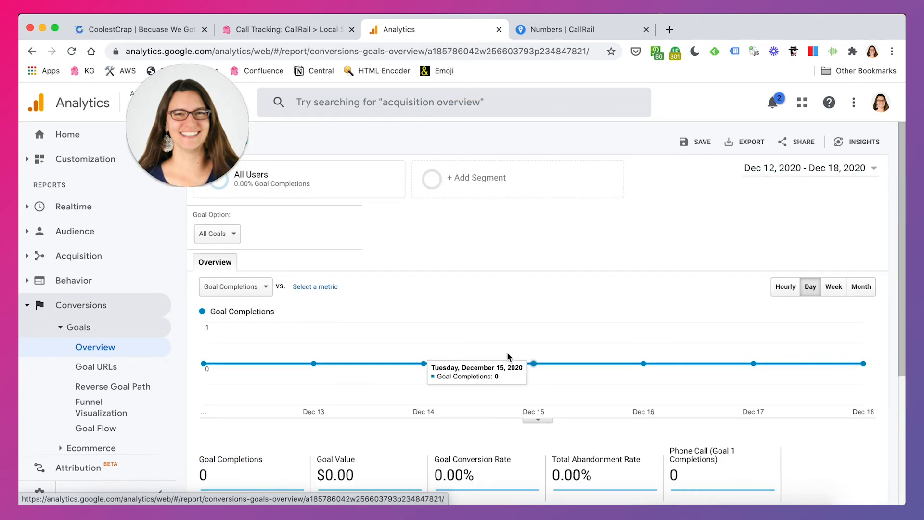